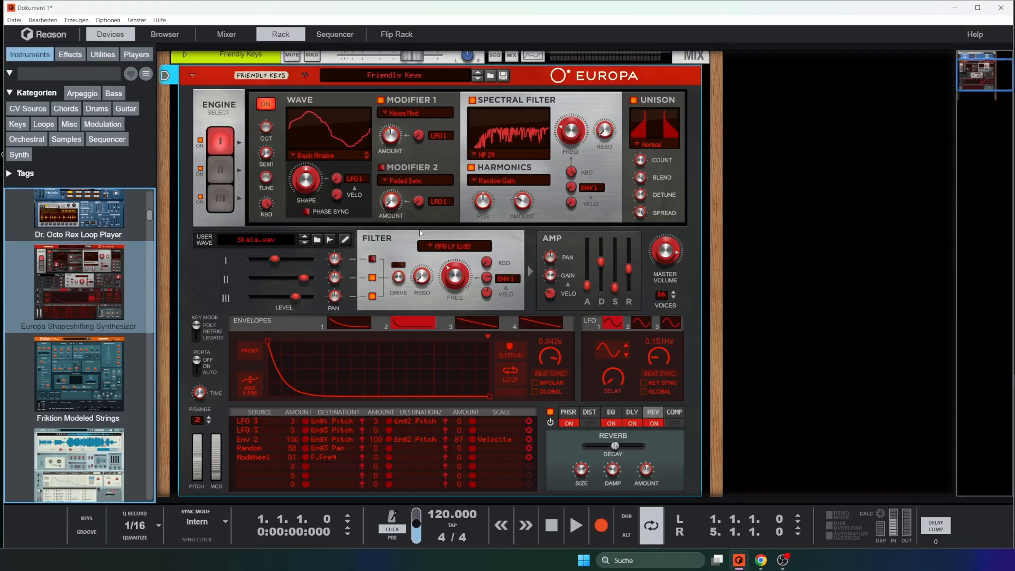
# Search the effects for "vo" and add a BV512 Digital Vocoder directly below the Europa synthesizer
pyautogui.scroll(-5, 621, 223)
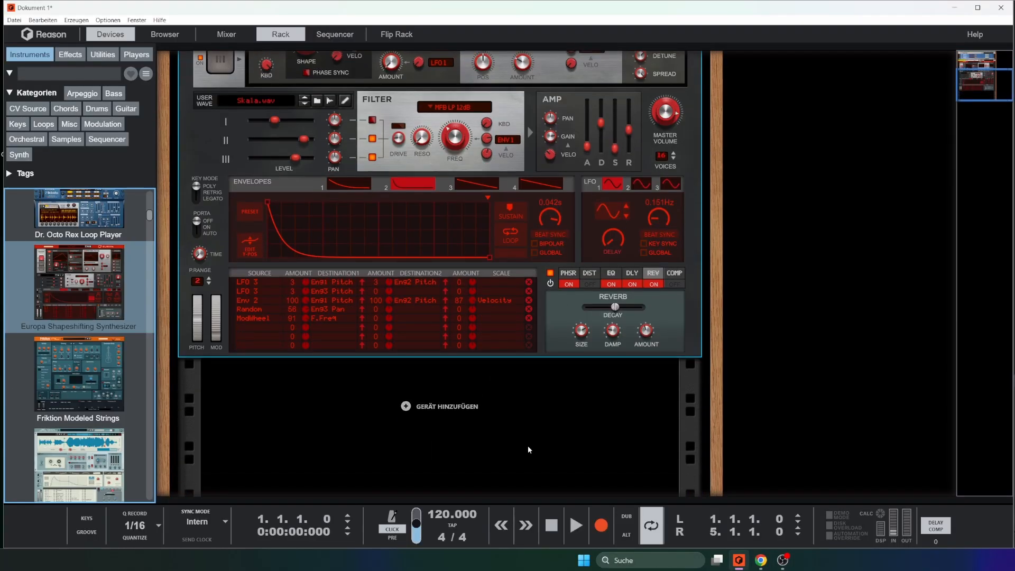
pyautogui.click(71, 54)
pyautogui.click(68, 74)
pyautogui.write('vo')
pyautogui.moveTo(78, 277); pyautogui.dragTo(407, 407)
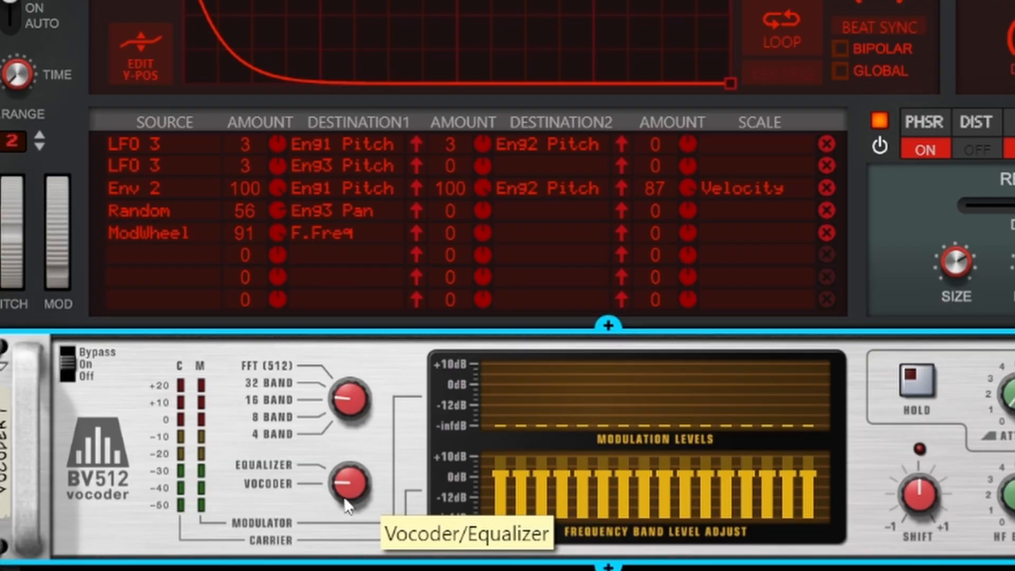
# Switch the BV512 to equalizer mode and try out different frequency band levels
pyautogui.moveTo(344, 500); pyautogui.dragTo(352, 437)
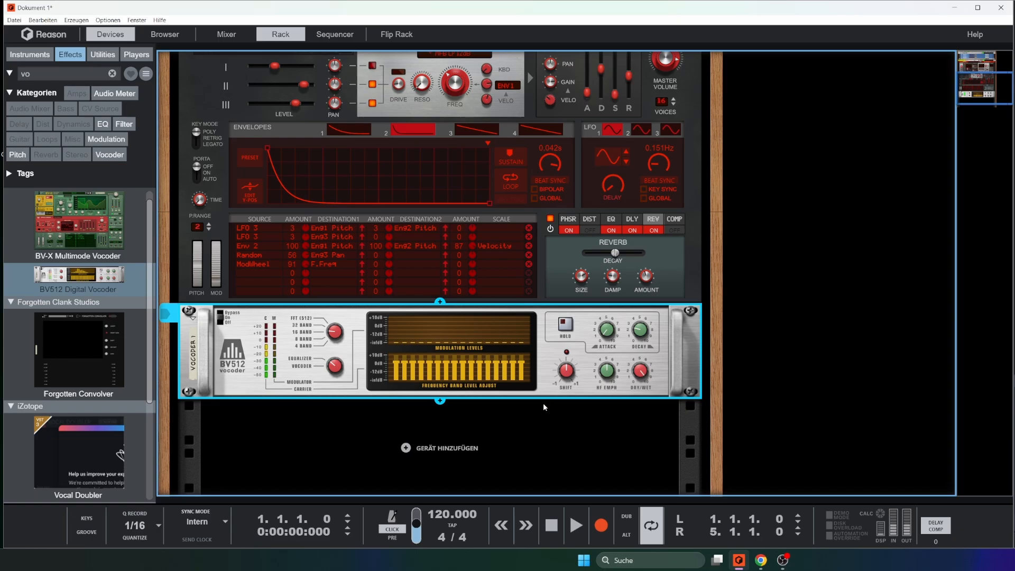
pyautogui.scroll(2, 409, 379)
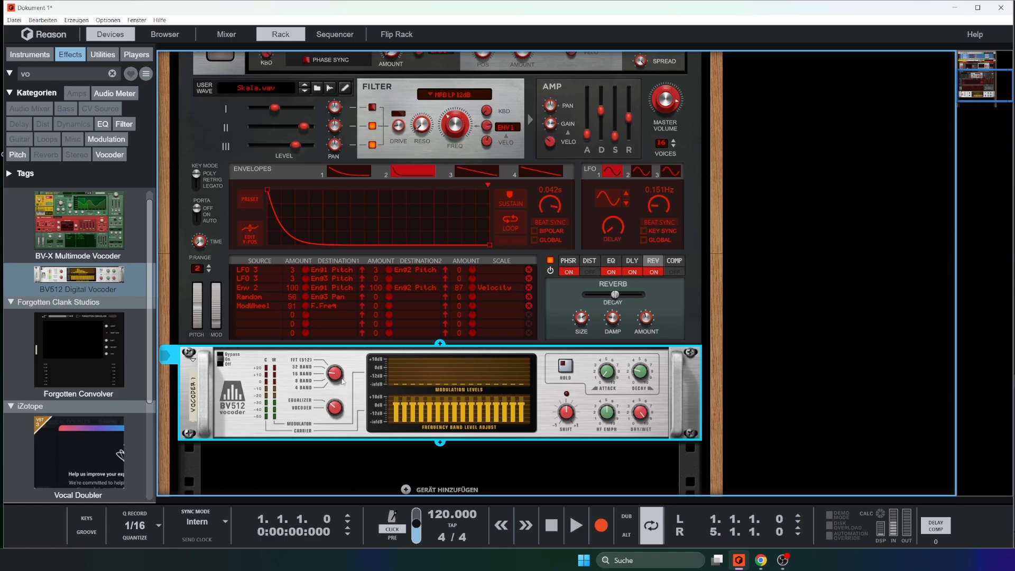
pyautogui.moveTo(342, 381)
pyautogui.mouseDown()
pyautogui.moveTo(340, 368)
pyautogui.moveTo(337, 384)
pyautogui.mouseUp()
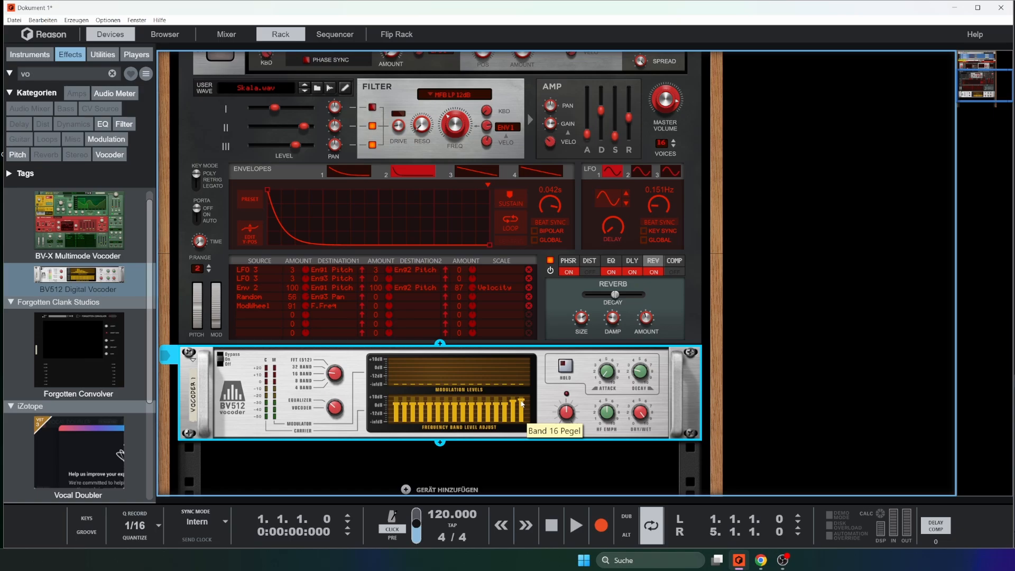
pyautogui.moveTo(469, 410); pyautogui.dragTo(468, 411)
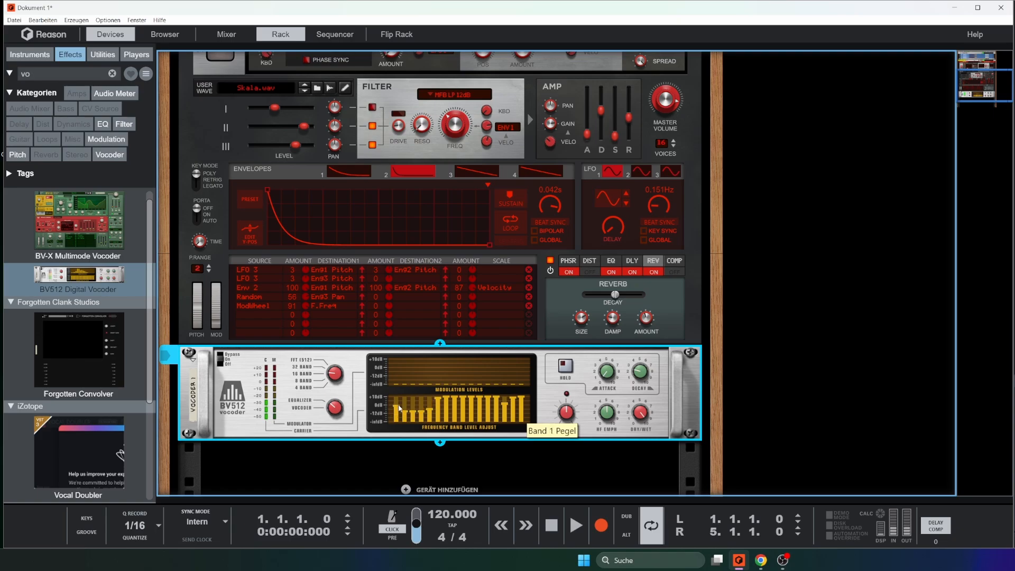
pyautogui.moveTo(475, 415)
pyautogui.mouseDown()
pyautogui.moveTo(517, 418)
pyautogui.moveTo(525, 409)
pyautogui.moveTo(393, 414)
pyautogui.moveTo(524, 407)
pyautogui.moveTo(437, 404)
pyautogui.mouseUp()
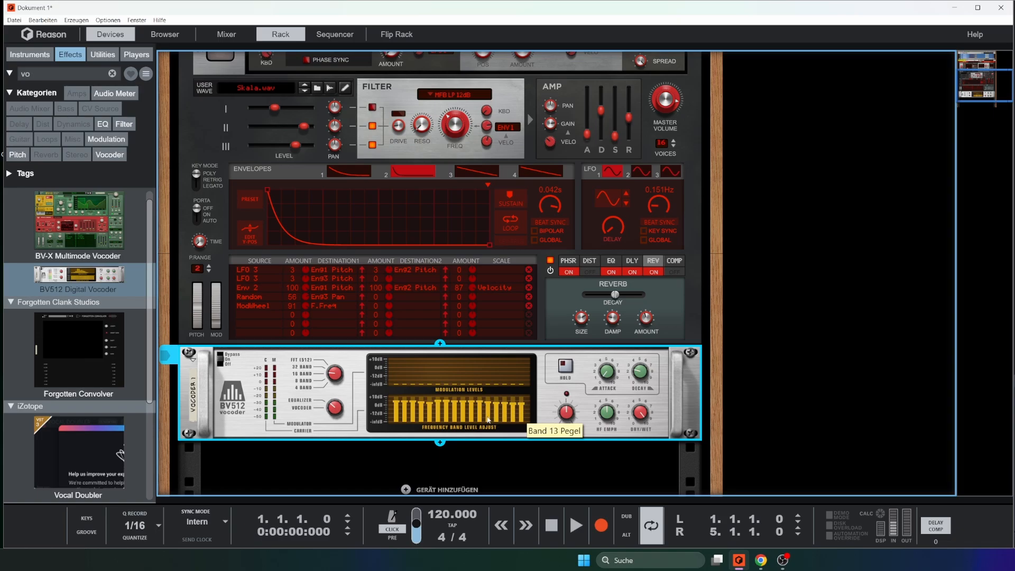
# Try the BV512's 4-band setting, return it to vocoder mode and set it to 32 bands
pyautogui.moveTo(336, 377); pyautogui.dragTo(334, 390)
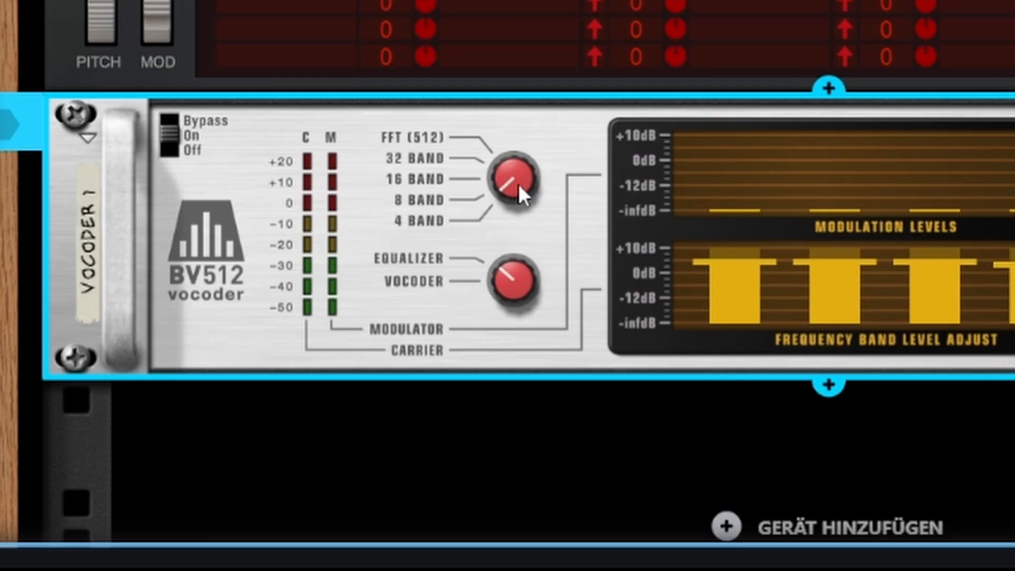
pyautogui.moveTo(519, 183); pyautogui.dragTo(521, 209)
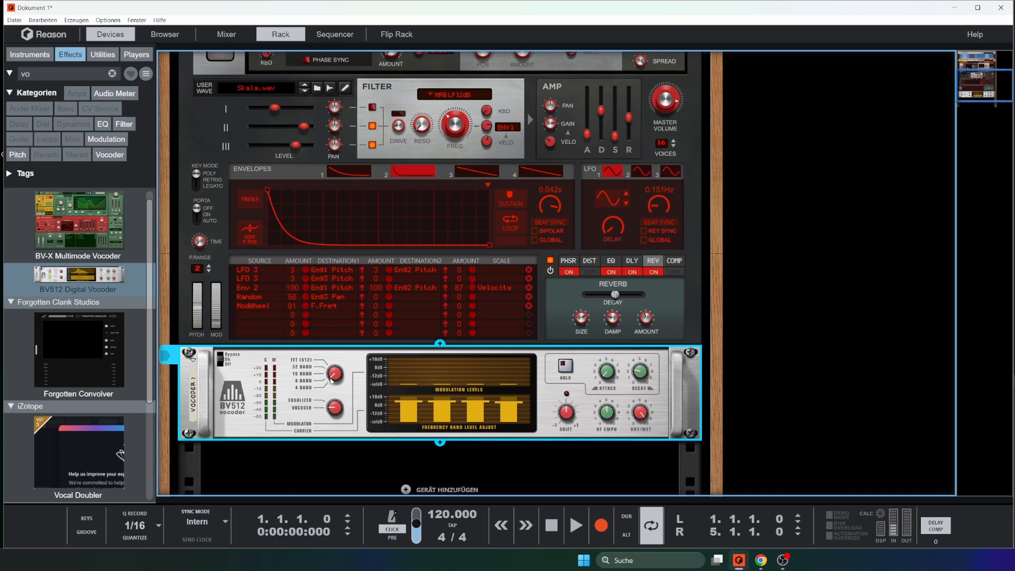
pyautogui.click(297, 360)
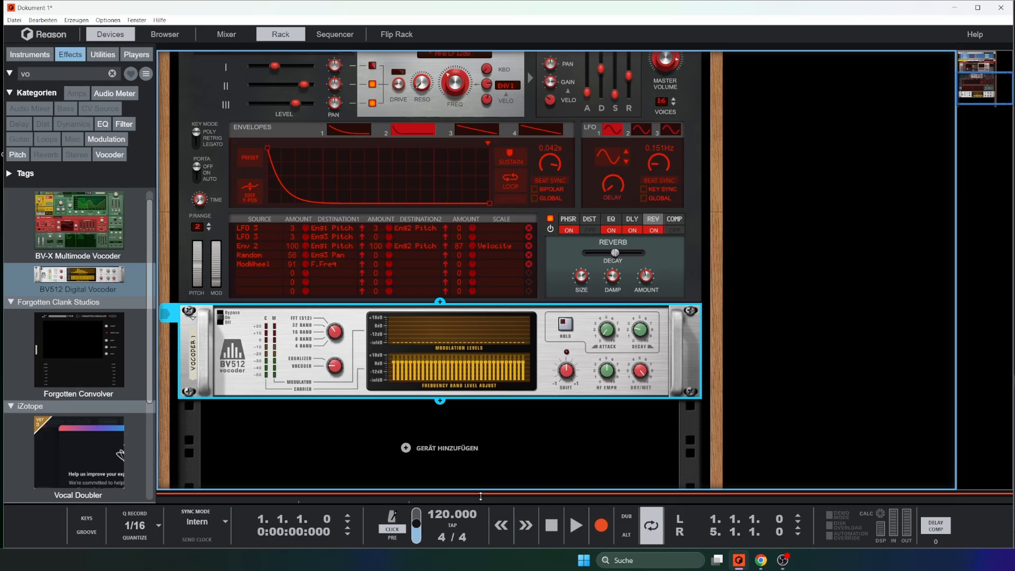
# Show the sequencer below the rack and record a four-bar part on the Synthwave Brass track
pyautogui.scroll(5, 480, 159)
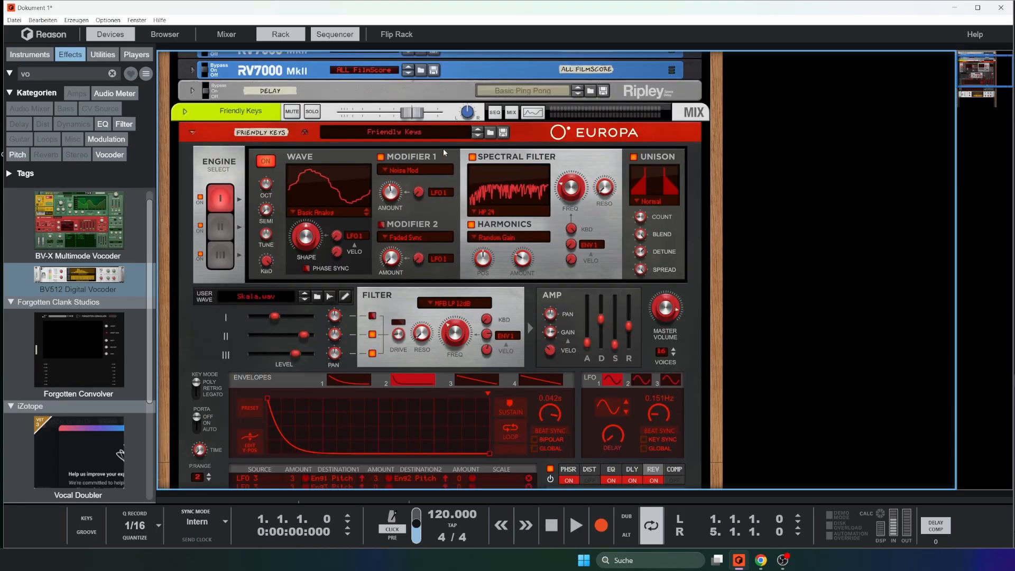
pyautogui.scroll(-2, 480, 139)
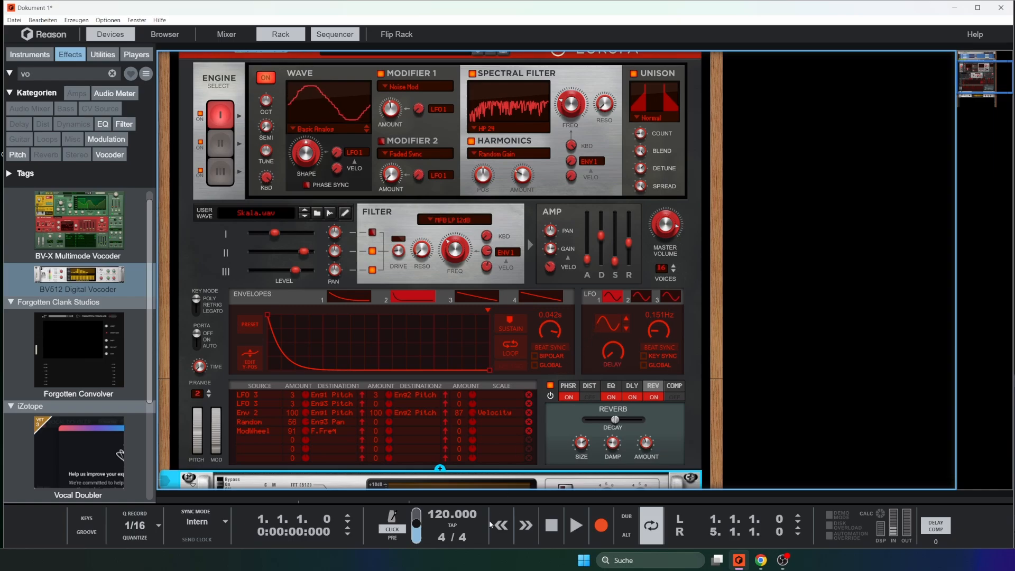
pyautogui.moveTo(501, 493); pyautogui.dragTo(501, 98)
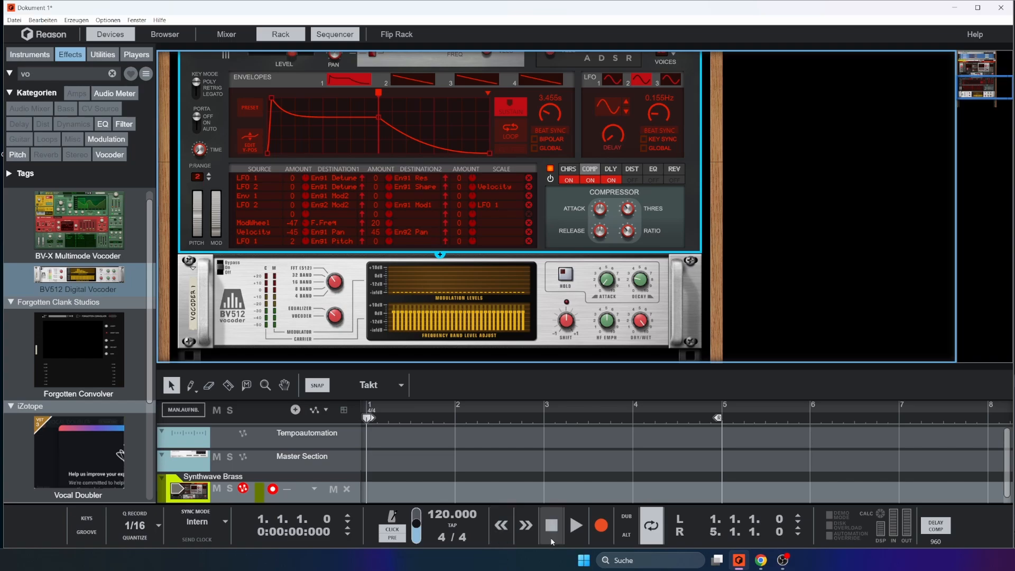
pyautogui.click(594, 528)
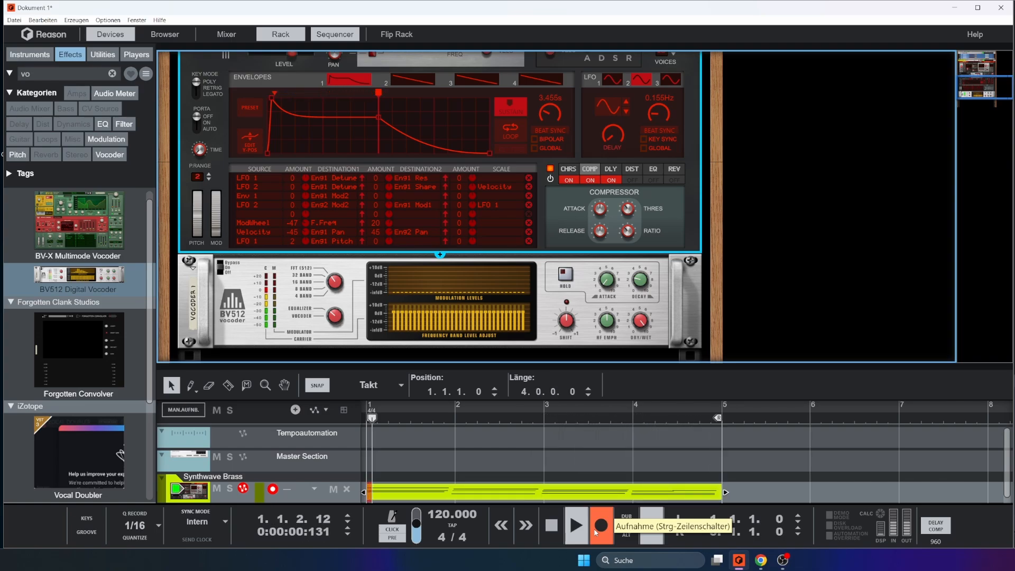
pyautogui.click(599, 528)
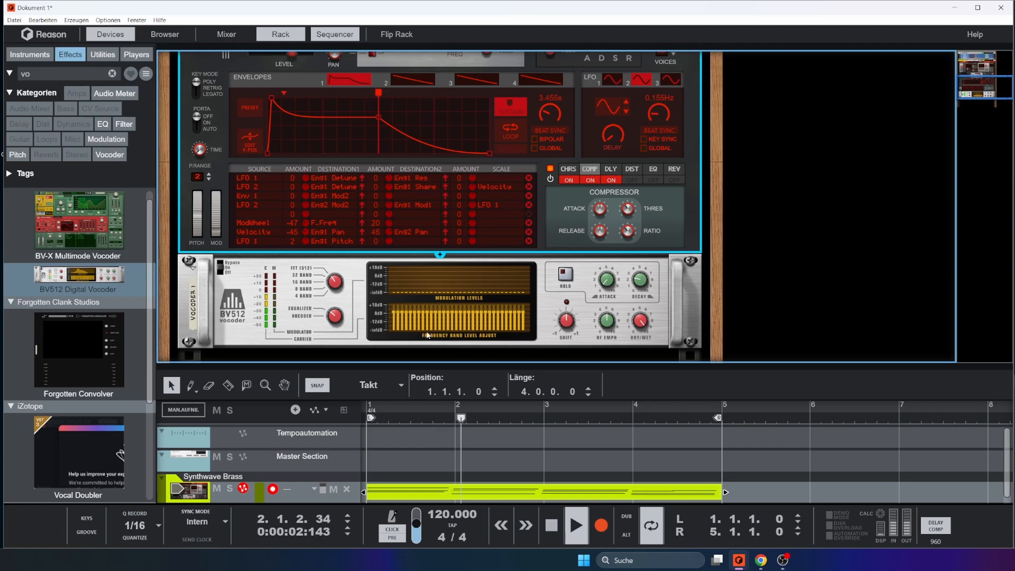
pyautogui.press('space')
# Turn the full-height rack to its rear side and add a Dr. Octo Rex Loop Player below the BV512 vocoder
pyautogui.scroll(-2, 382, 329)
pyautogui.scroll(2, 344, 326)
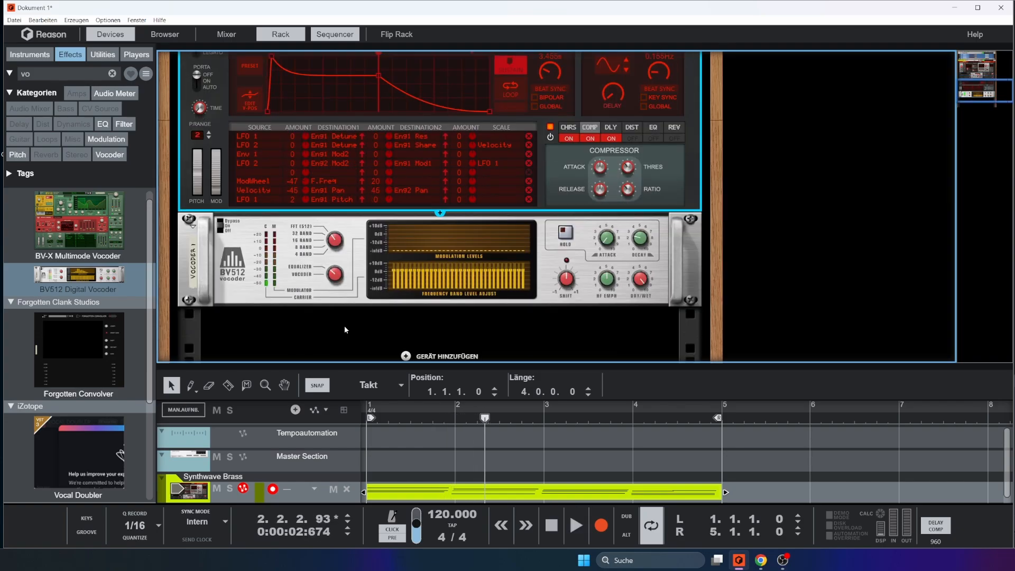
pyautogui.scroll(-2, 472, 344)
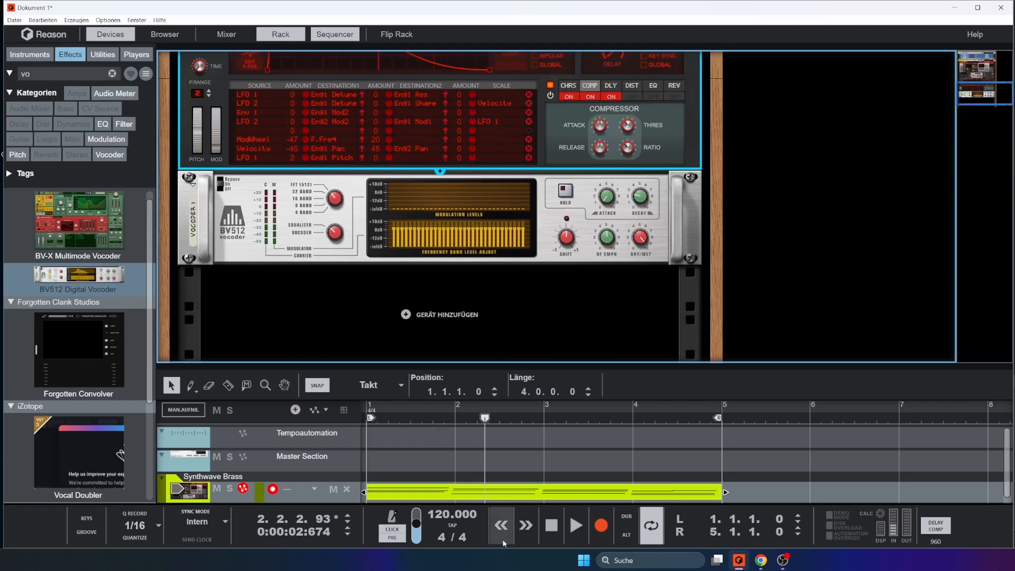
pyautogui.moveTo(517, 368); pyautogui.dragTo(541, 569)
pyautogui.press('Tab')
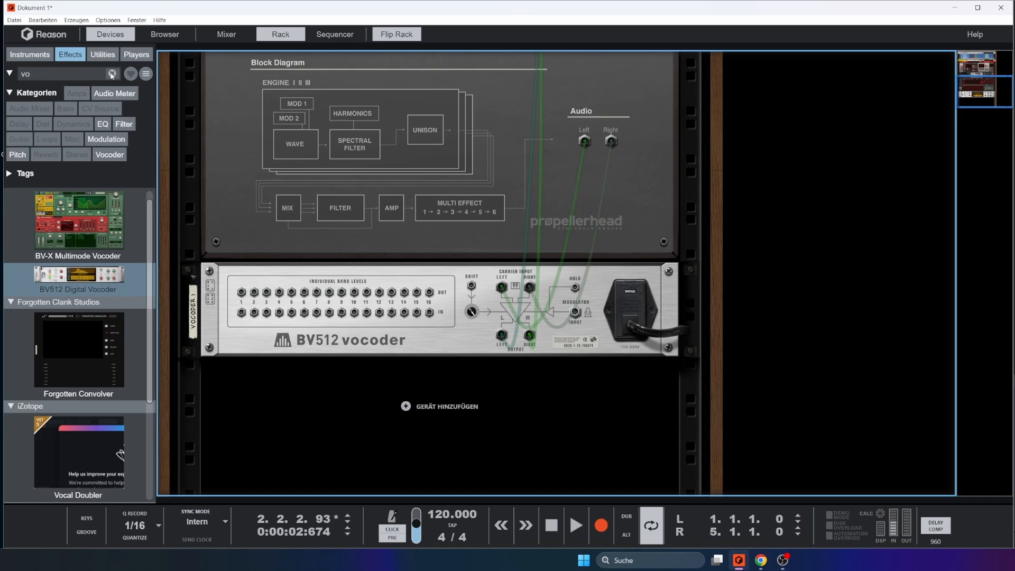
pyautogui.click(111, 75)
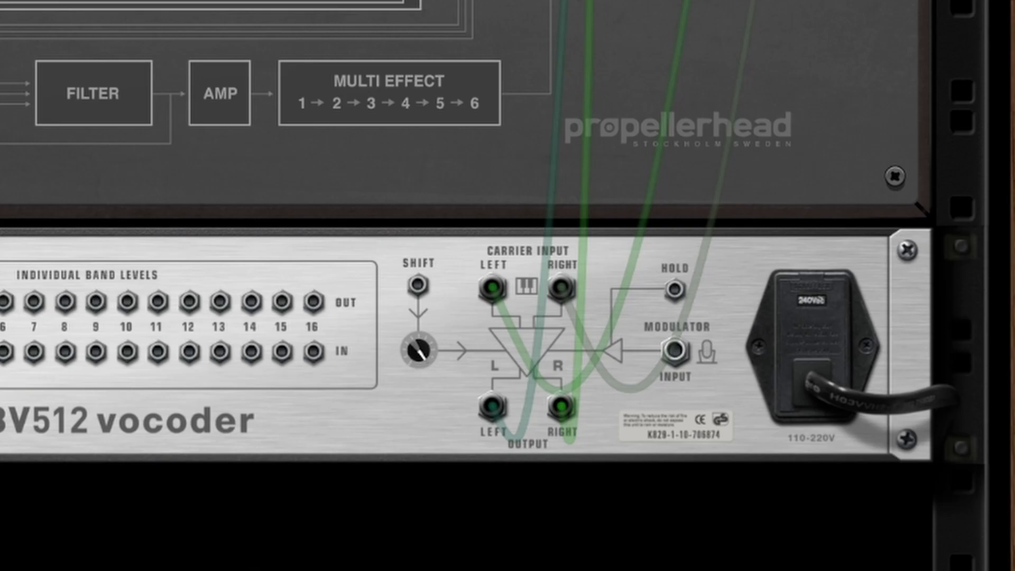
pyautogui.moveTo(80, 279); pyautogui.dragTo(483, 454)
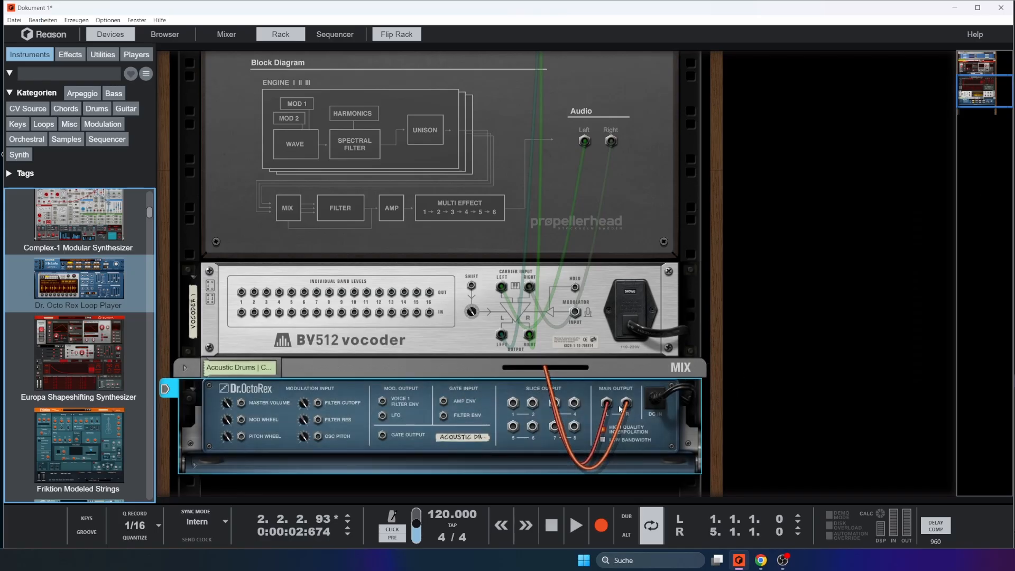
# Route Dr. OctoRex's left main output to the vocoder's modulator input, and move the cable back to the mix channel's input
pyautogui.moveTo(607, 404); pyautogui.dragTo(576, 312)
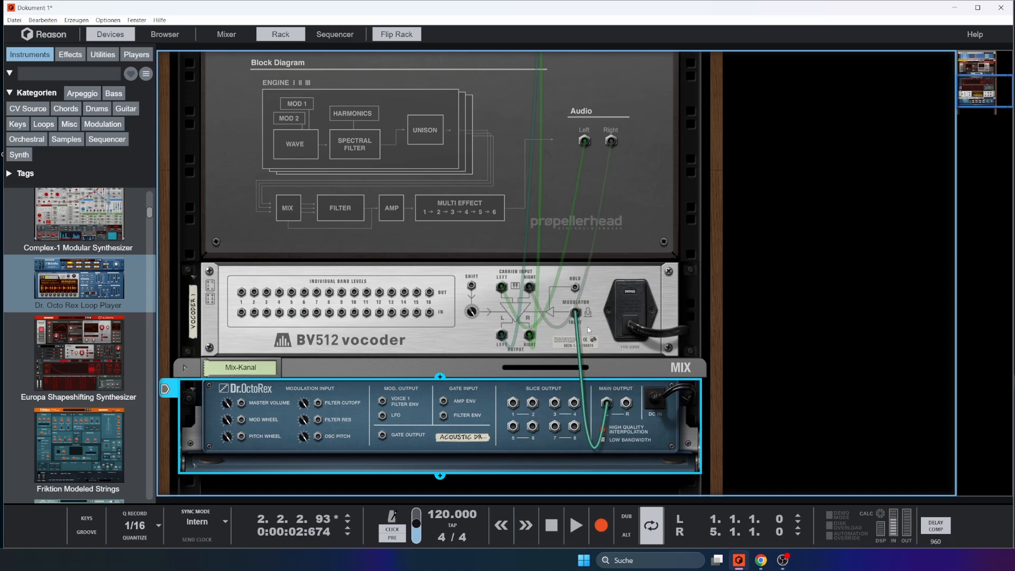
pyautogui.click(185, 368)
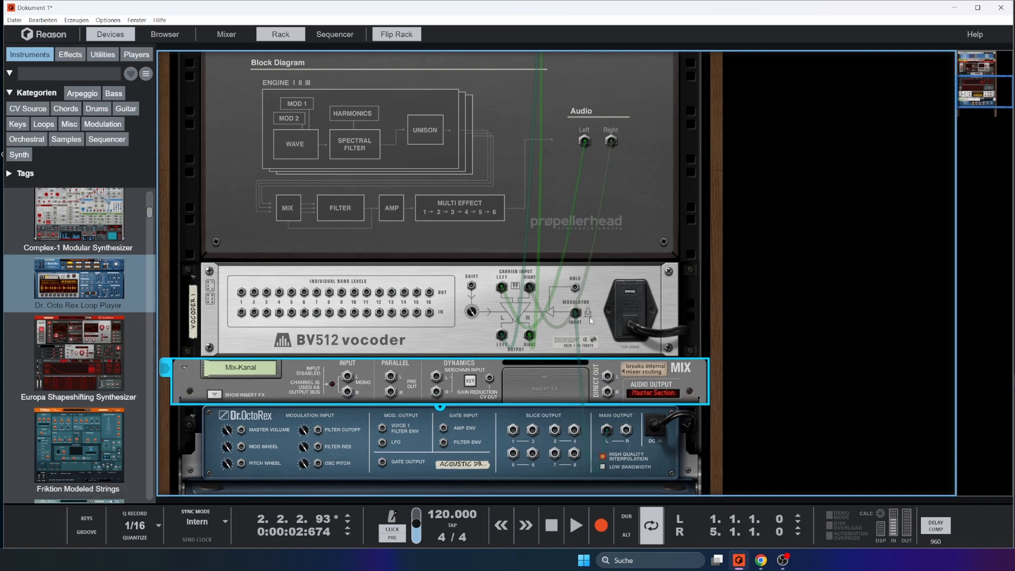
pyautogui.moveTo(576, 315); pyautogui.dragTo(348, 376)
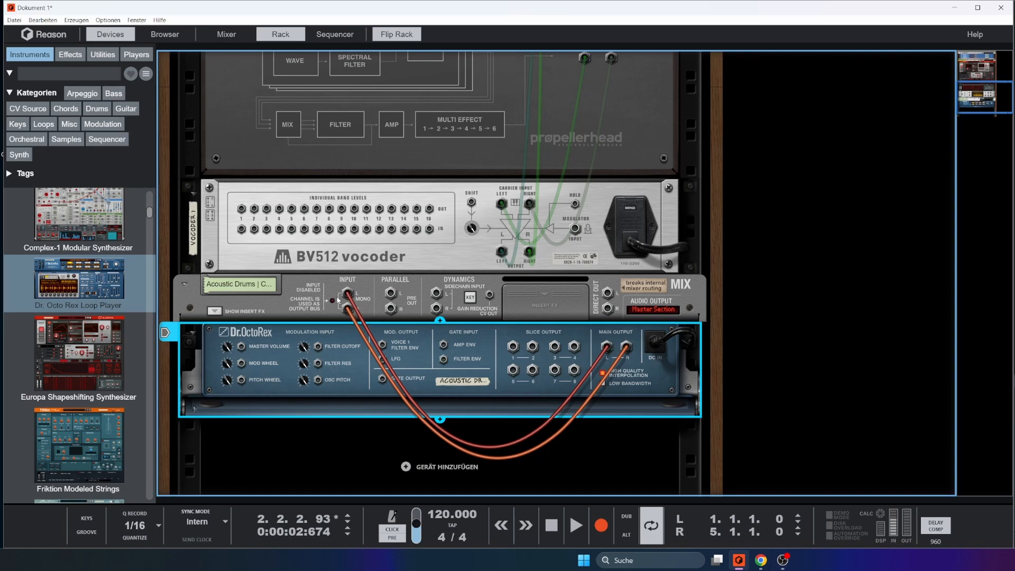
# Replace Dr. OctoRex's mix channel wiring with a left-output cable into the vocoder's modulator input, and delete the unused mix channel
pyautogui.moveTo(390, 295); pyautogui.dragTo(440, 309)
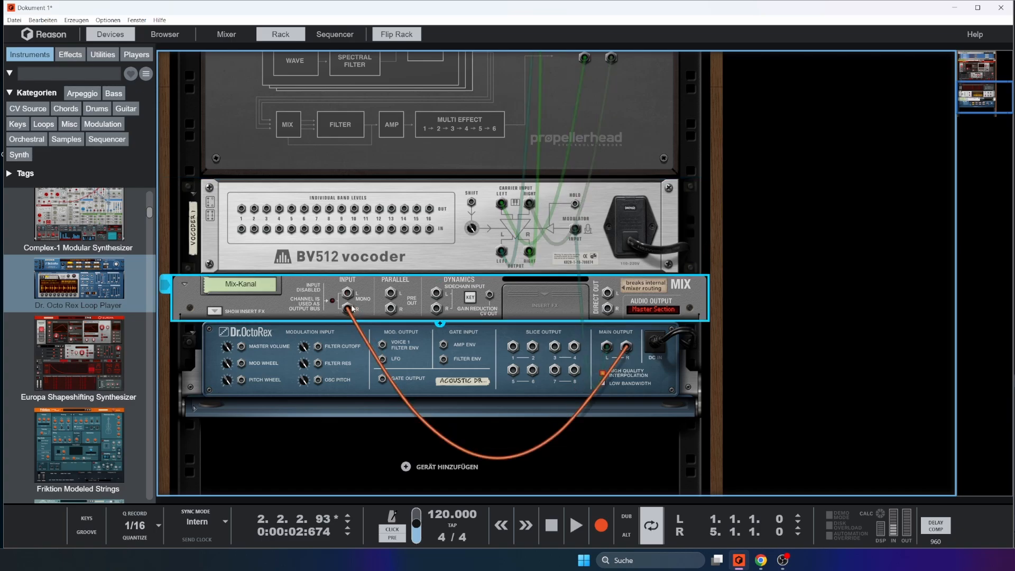
pyautogui.moveTo(347, 309); pyautogui.dragTo(372, 333)
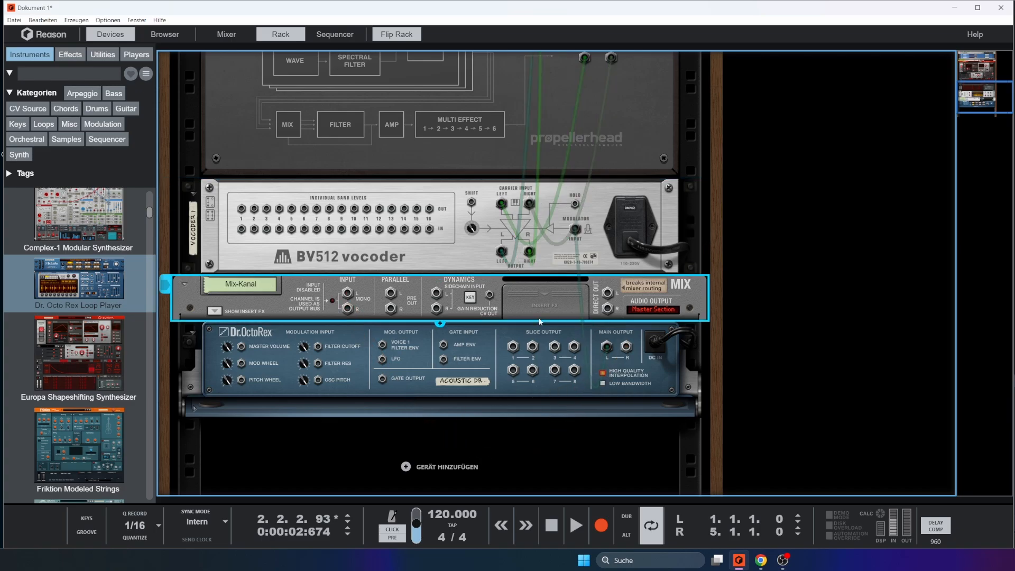
pyautogui.press('Tab')
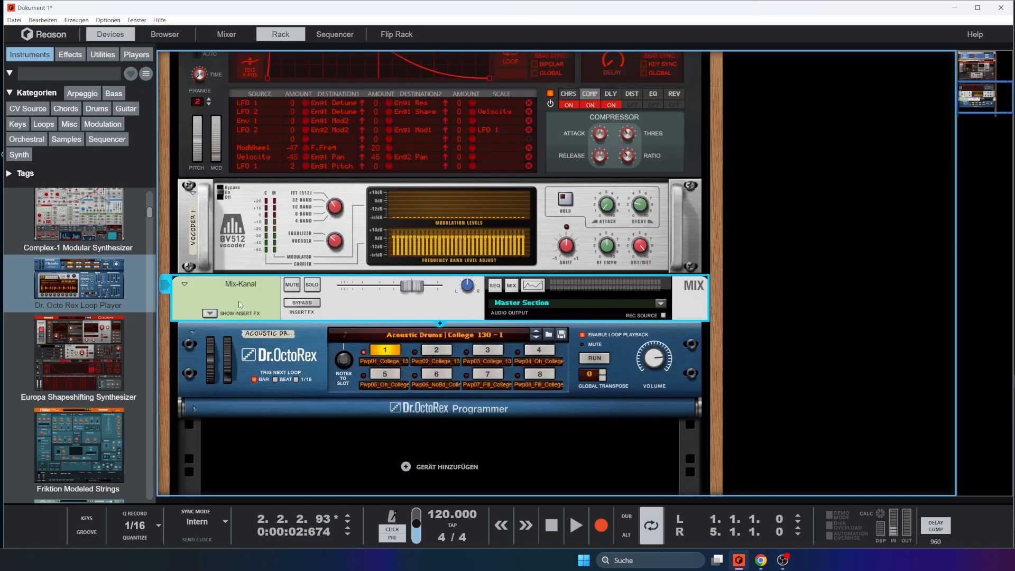
pyautogui.press('Delete')
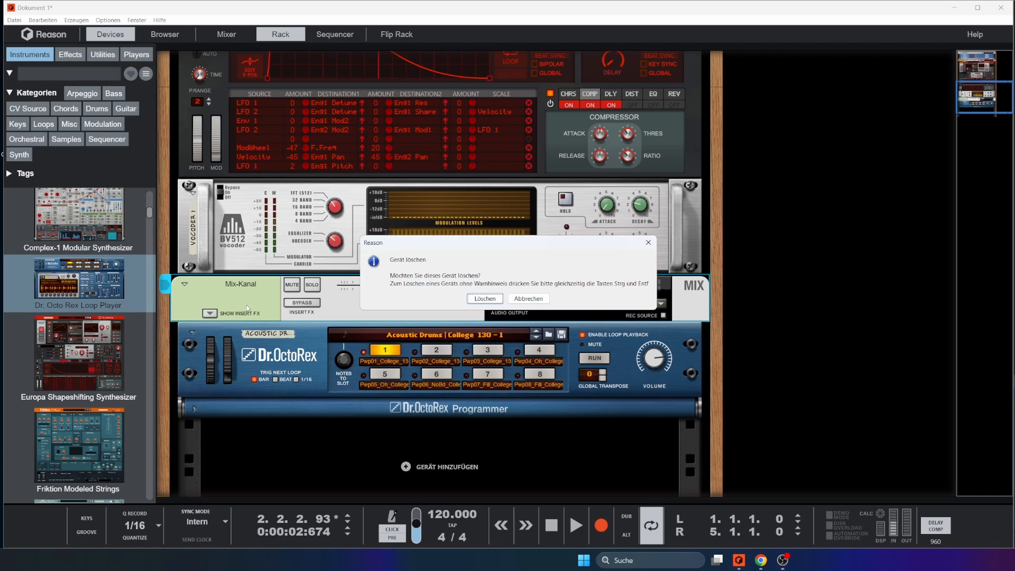
pyautogui.press('Return')
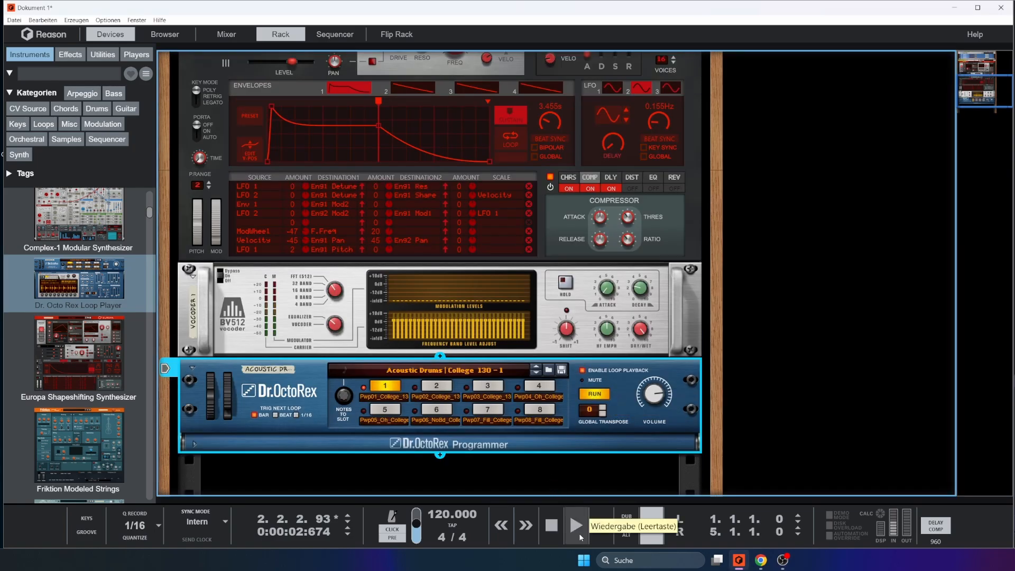
# Show the sequencer below the rack again and select the Acoustic Drums track
pyautogui.moveTo(572, 501); pyautogui.dragTo(587, 268)
pyautogui.moveTo(390, 373); pyautogui.dragTo(747, 424)
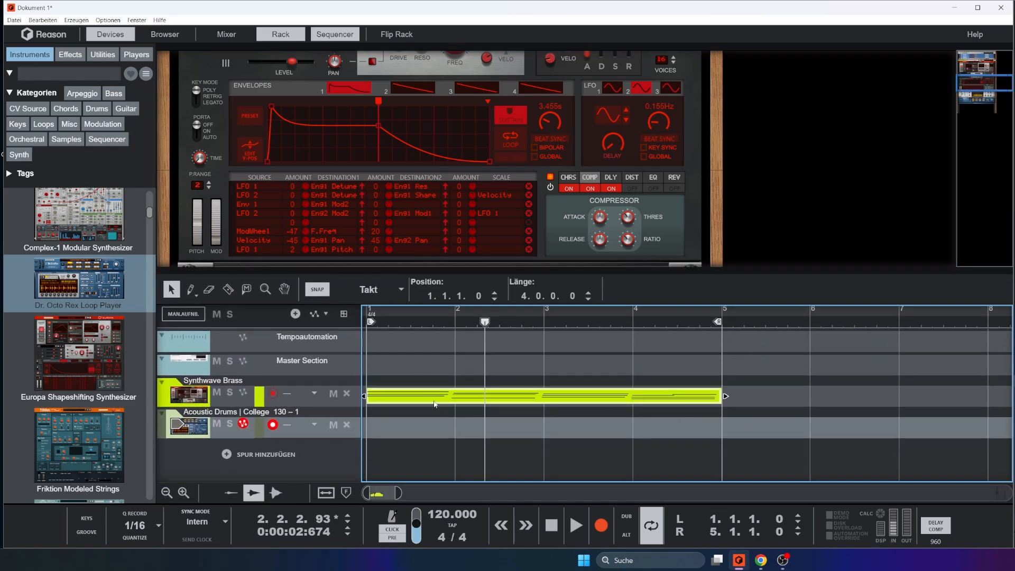
pyautogui.moveTo(410, 356); pyautogui.dragTo(722, 406)
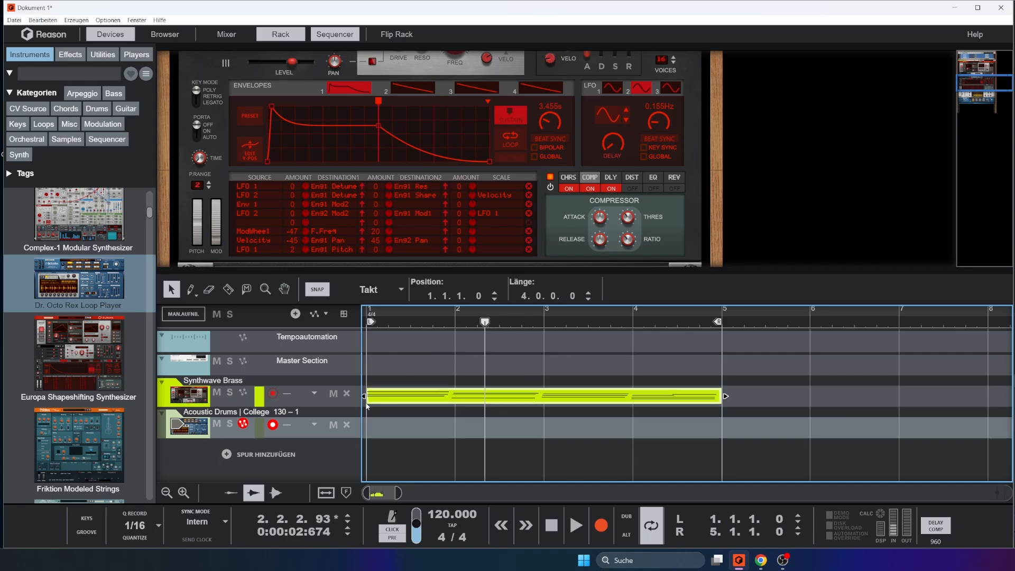
pyautogui.click(222, 435)
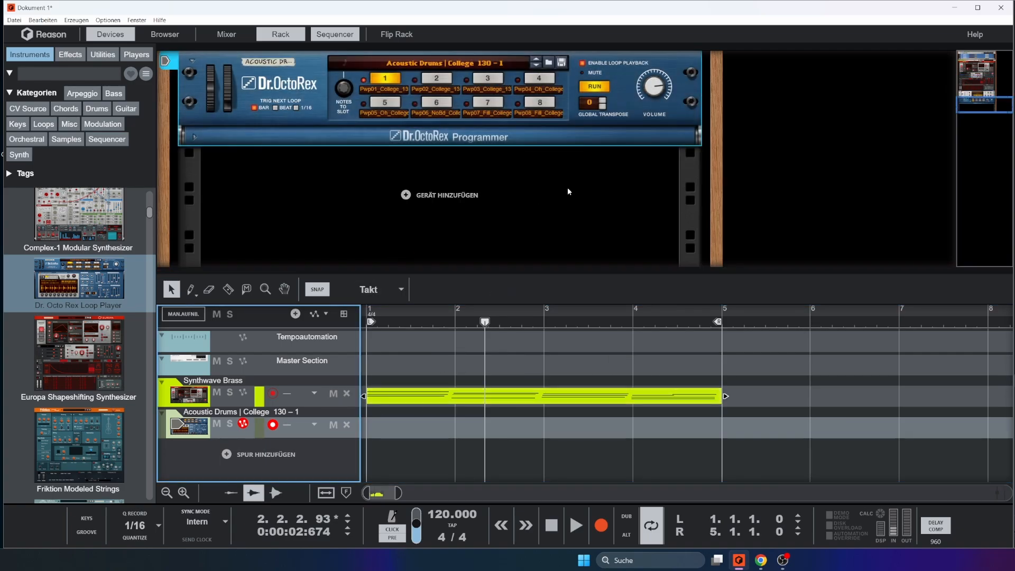
# Select the BV512 vocoder in the rack and move the song position to the start of bar 1
pyautogui.scroll(3, 613, 195)
pyautogui.scroll(1, 620, 201)
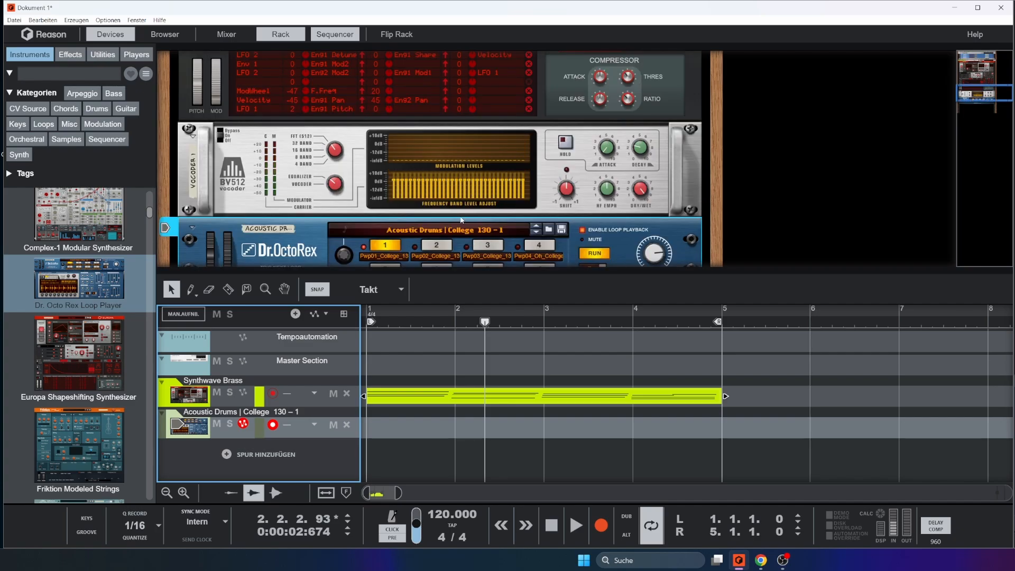
pyautogui.scroll(-1, 590, 236)
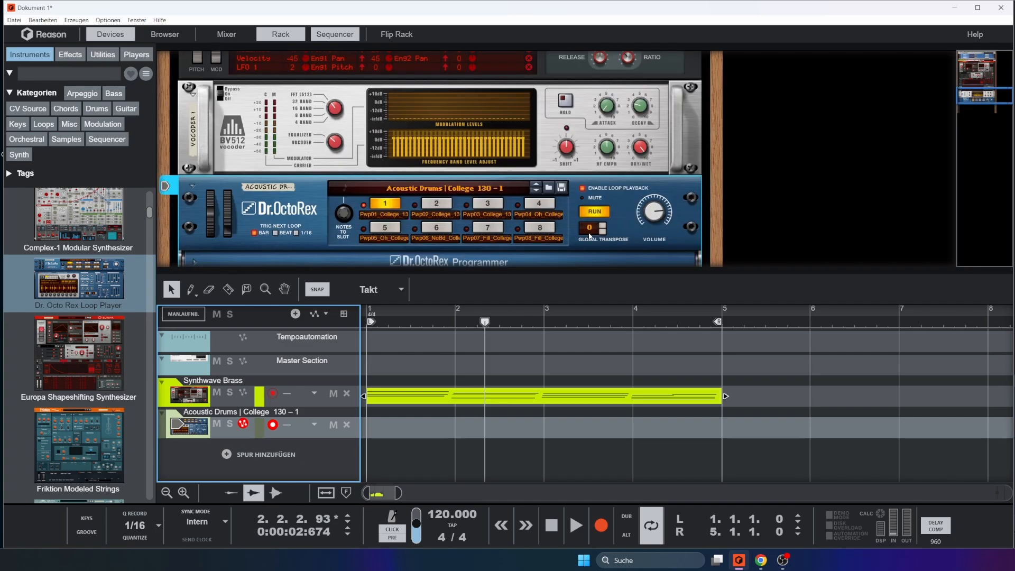
pyautogui.click(571, 172)
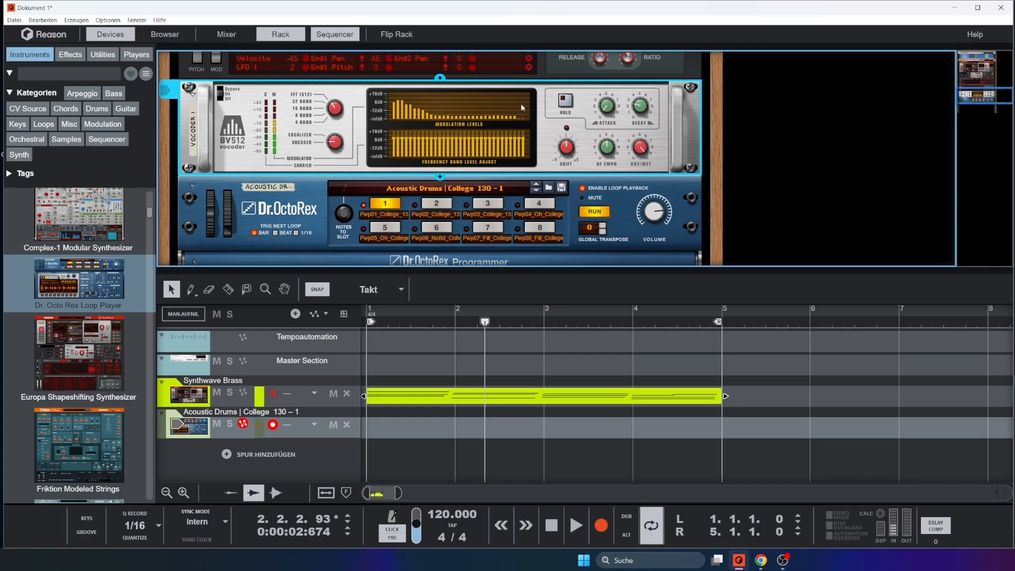
pyautogui.scroll(3, 512, 116)
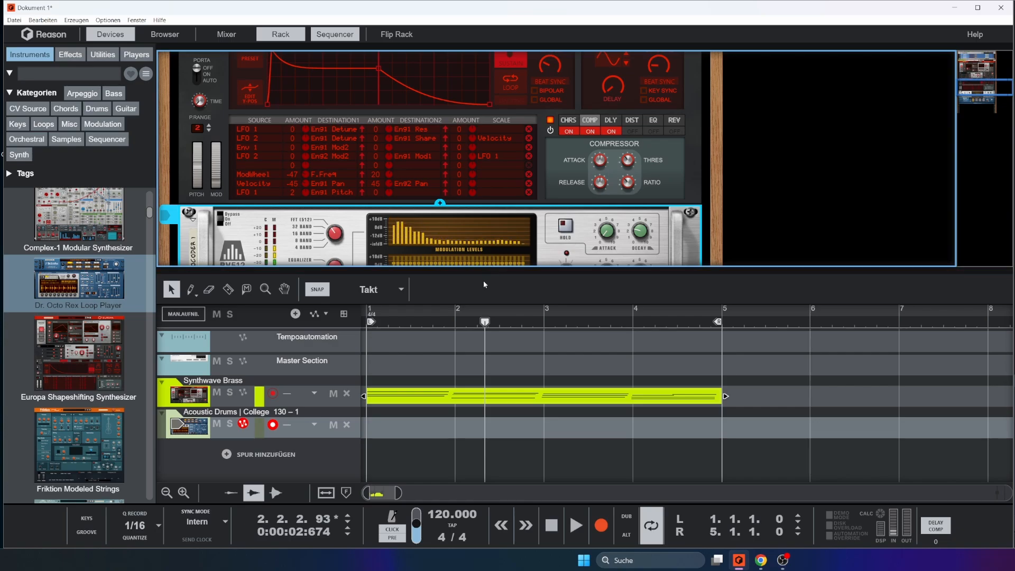
pyautogui.click(400, 313)
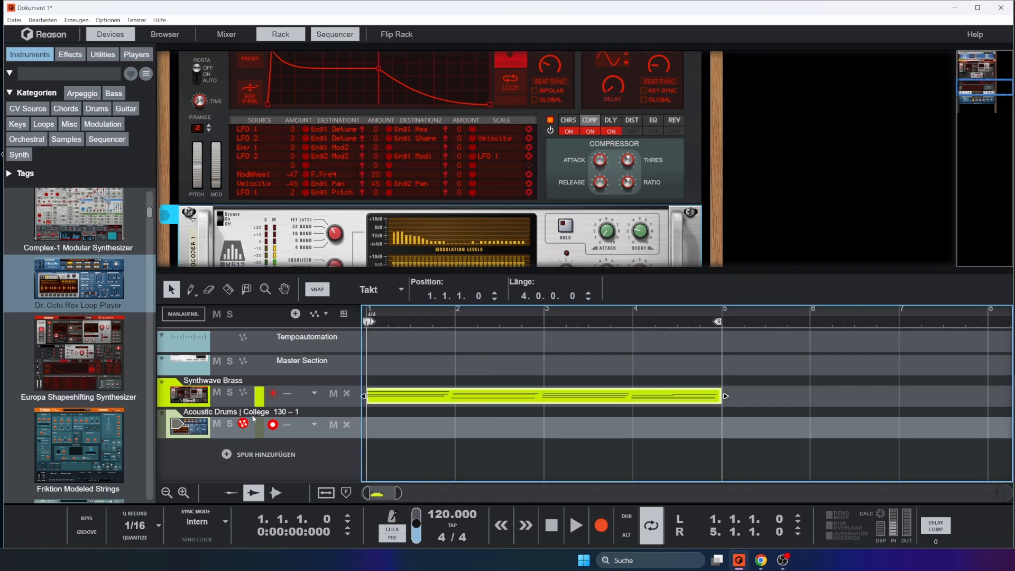
# Play the drum loop through the vocoder, set Europa's master volume to about 11.8 dB, and check the vocoder's modulation levels
pyautogui.press('space')
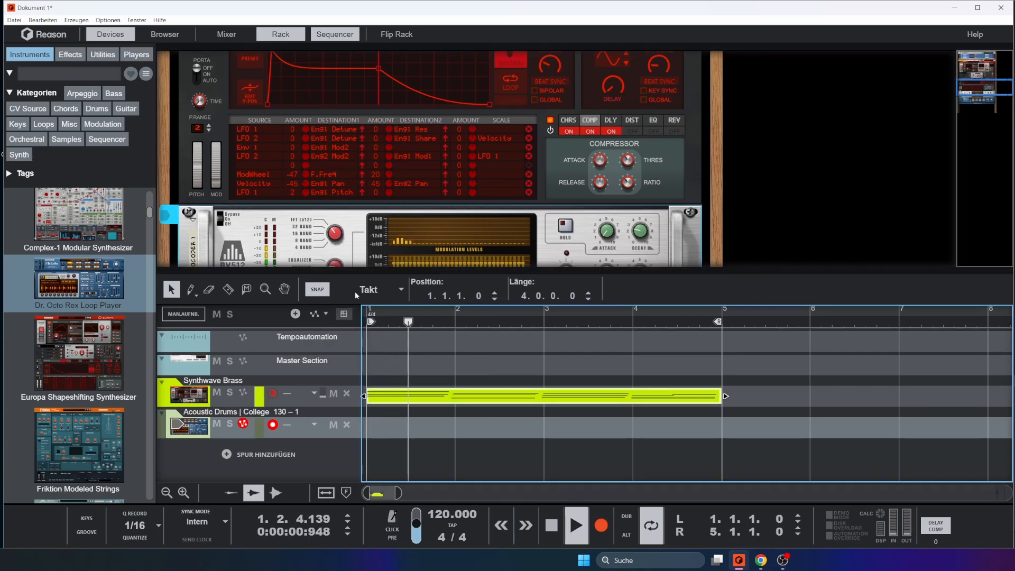
pyautogui.scroll(-1, 502, 230)
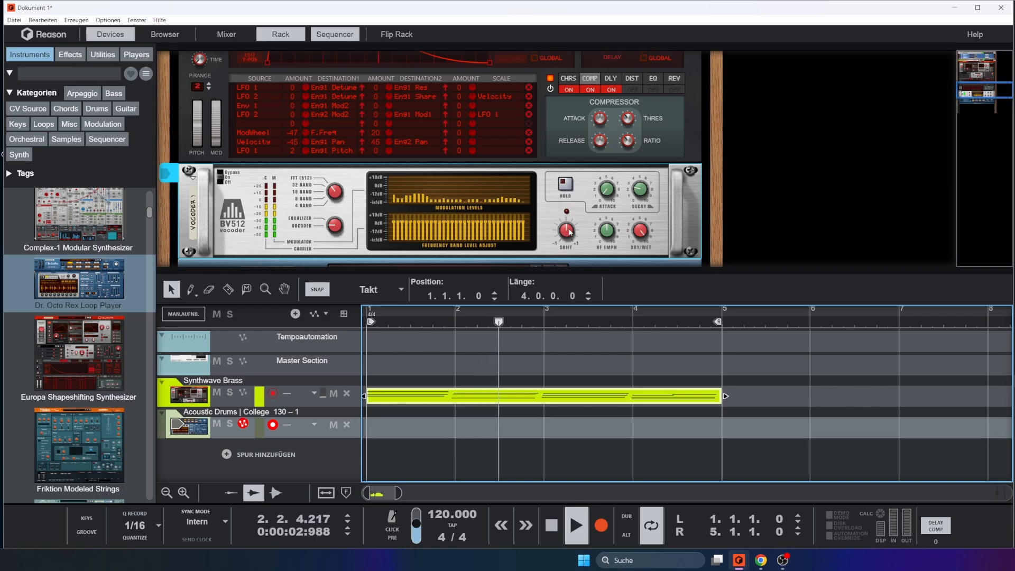
pyautogui.scroll(4, 659, 137)
pyautogui.click(659, 136)
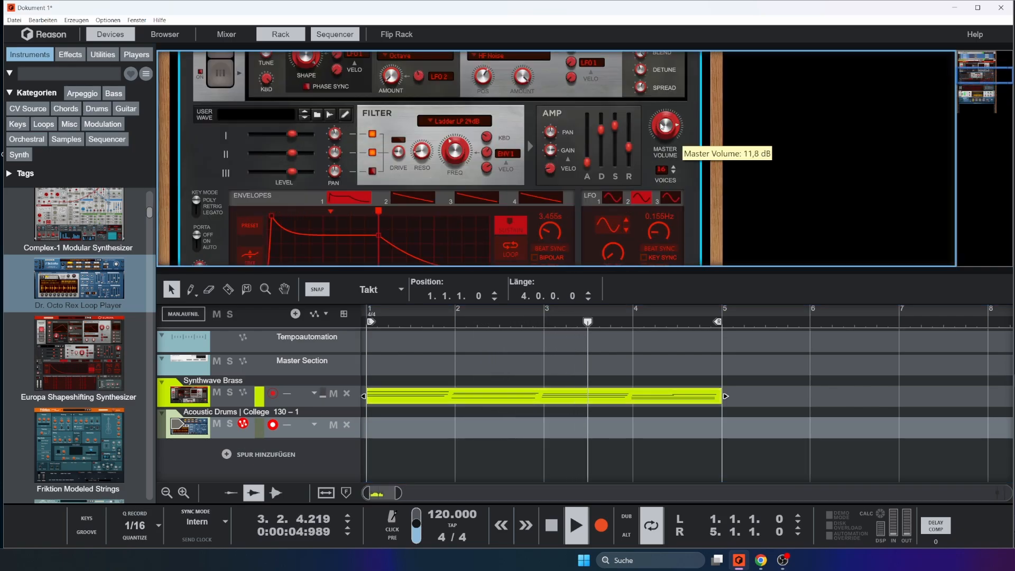
pyautogui.scroll(-2, 666, 261)
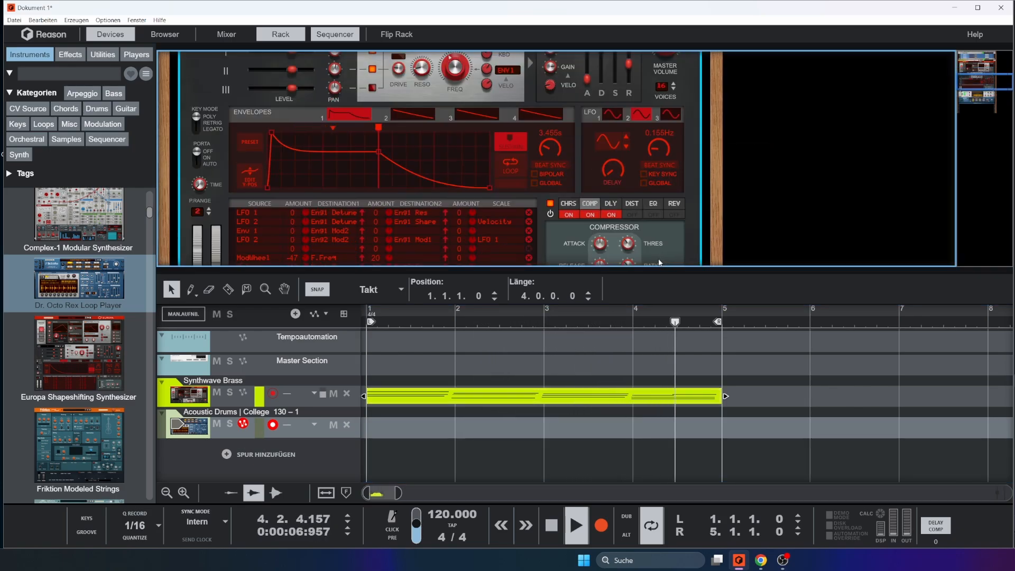
pyautogui.scroll(-1, 666, 262)
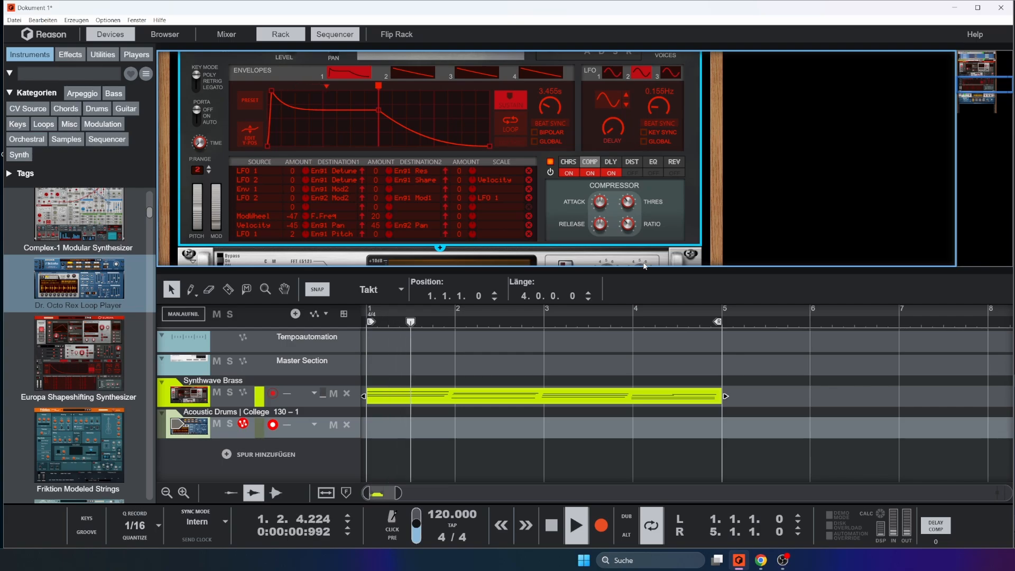
pyautogui.scroll(-4, 546, 252)
pyautogui.scroll(2, 546, 246)
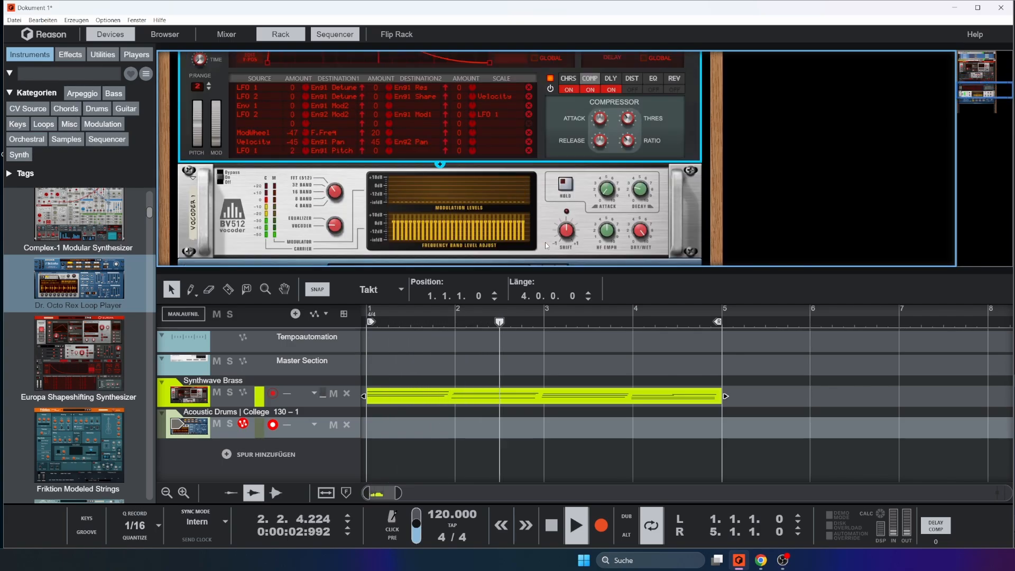
pyautogui.scroll(-2, 546, 247)
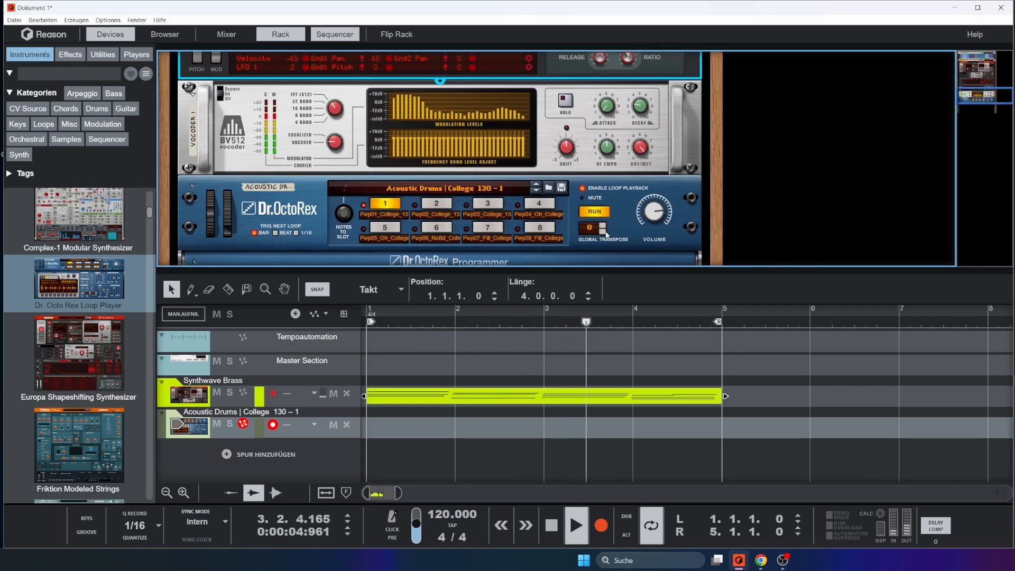
pyautogui.press('space')
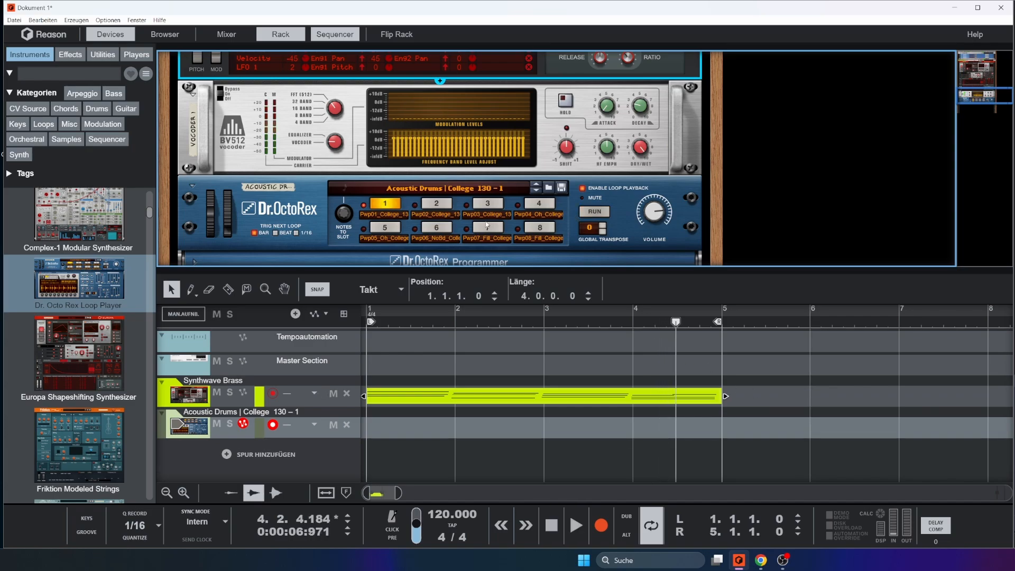
# Deselect the Synthwave Brass clip and enlarge the rack area until it hides the sequencer
pyautogui.click(792, 380)
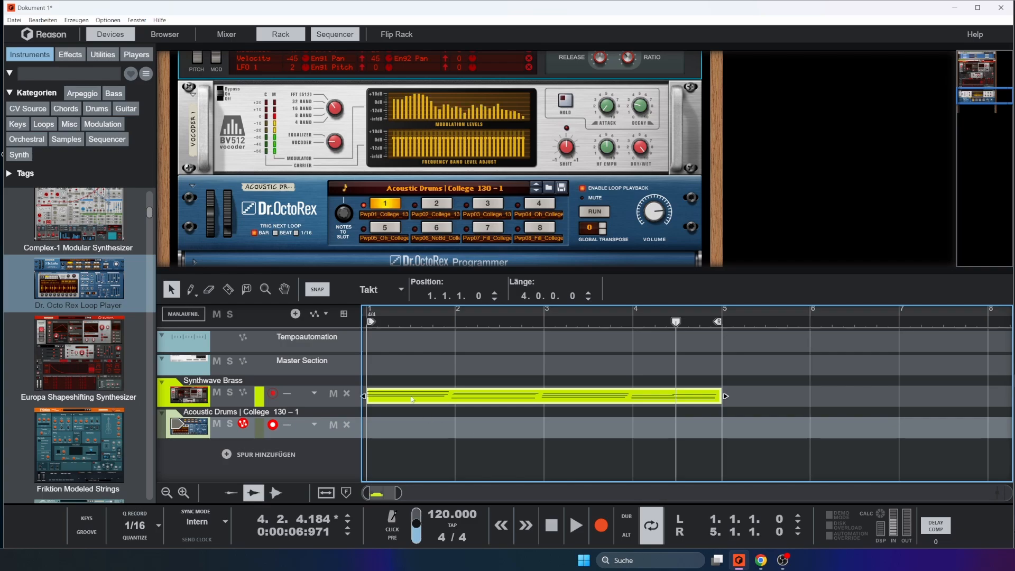
pyautogui.click(472, 409)
pyautogui.scroll(2, 424, 211)
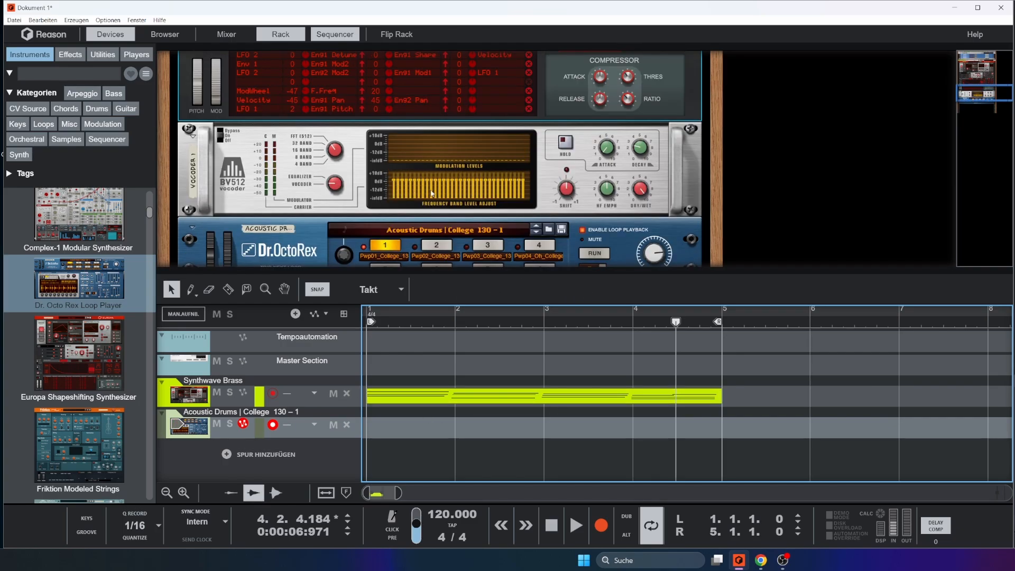
pyautogui.scroll(-3, 521, 220)
pyautogui.moveTo(537, 271); pyautogui.dragTo(573, 558)
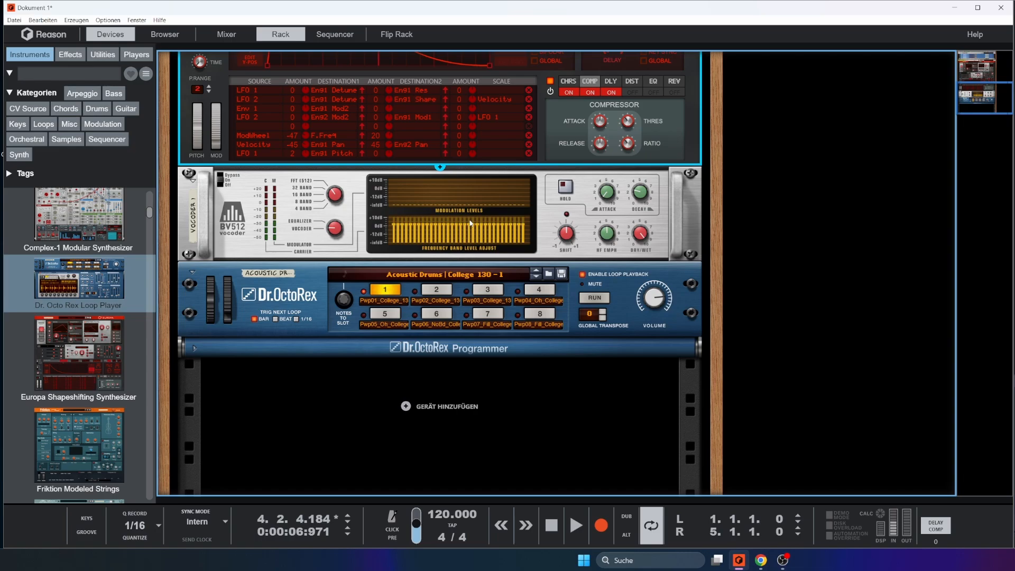
# Reshape the vocoder's frequency band levels: cut the low bands, reduce the mids, raise the upper bands to about +10 dB, and dip two high ones
pyautogui.moveTo(469, 218); pyautogui.dragTo(520, 216)
pyautogui.moveTo(424, 229); pyautogui.dragTo(456, 237)
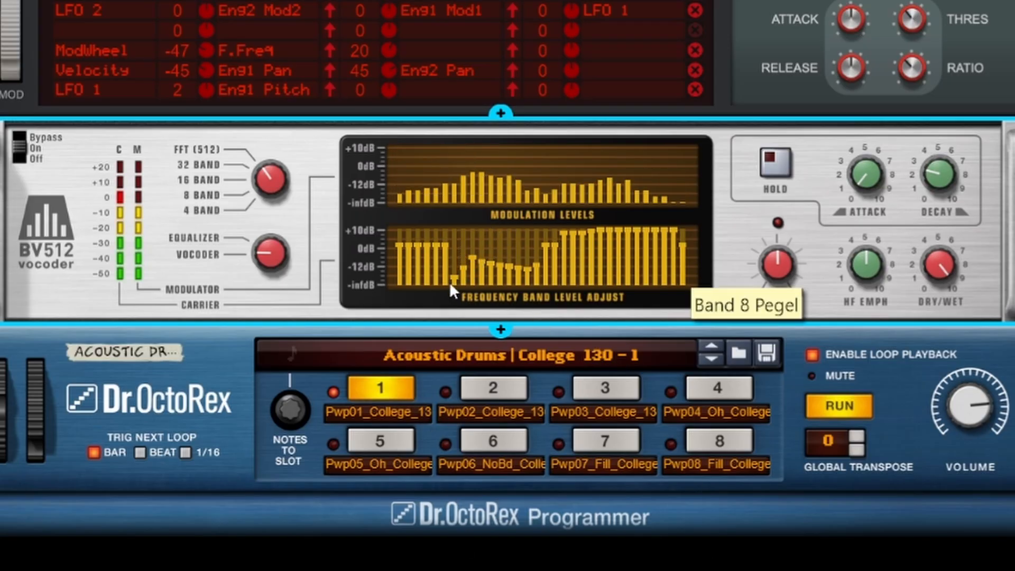
pyautogui.moveTo(449, 281); pyautogui.dragTo(363, 292)
pyautogui.moveTo(656, 260); pyautogui.dragTo(665, 262)
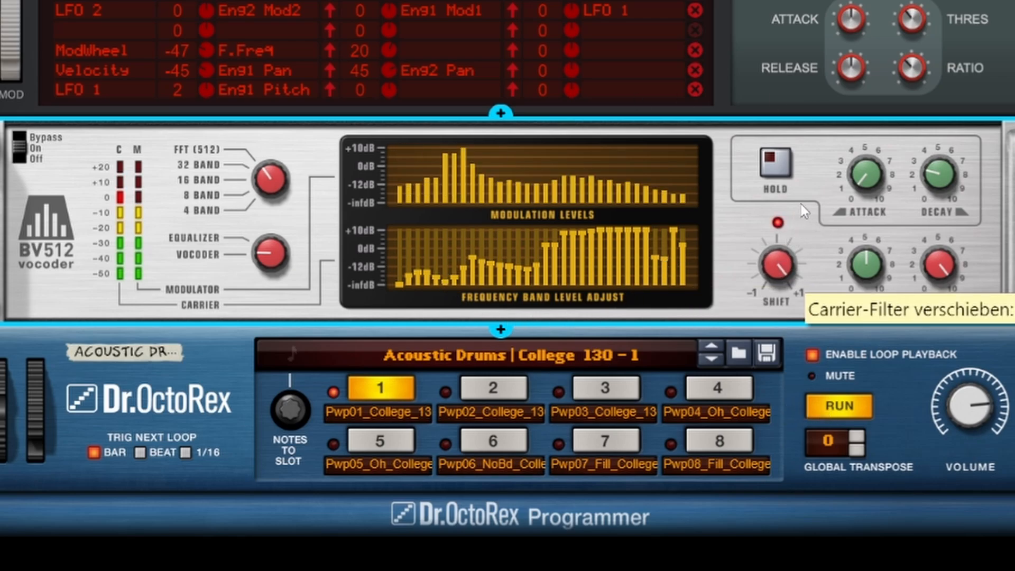
# Sweep the vocoder's carrier filter shift while the loop plays, lower it to about -50, and stop playback
pyautogui.moveTo(801, 204); pyautogui.dragTo(819, 274)
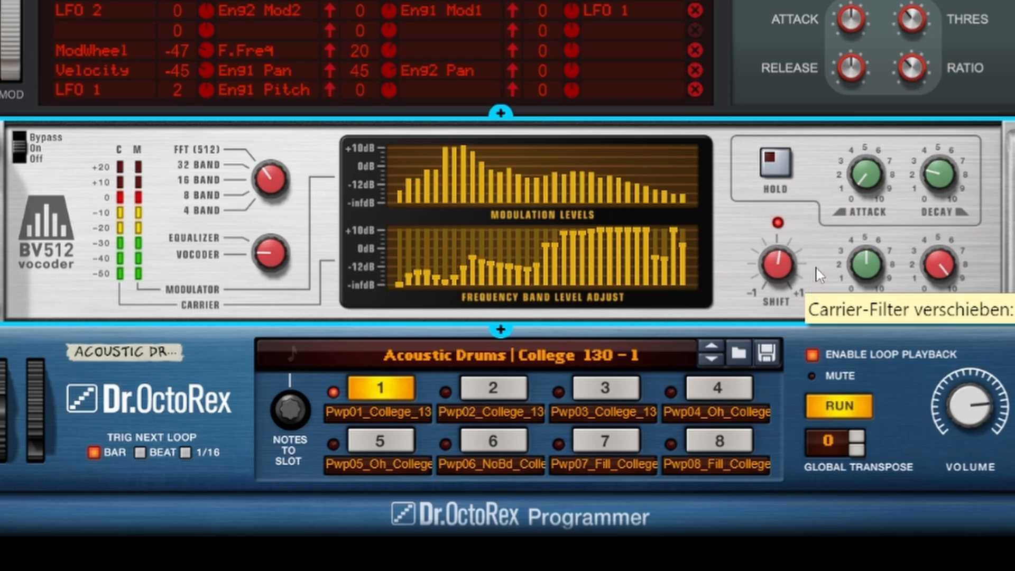
pyautogui.press('space')
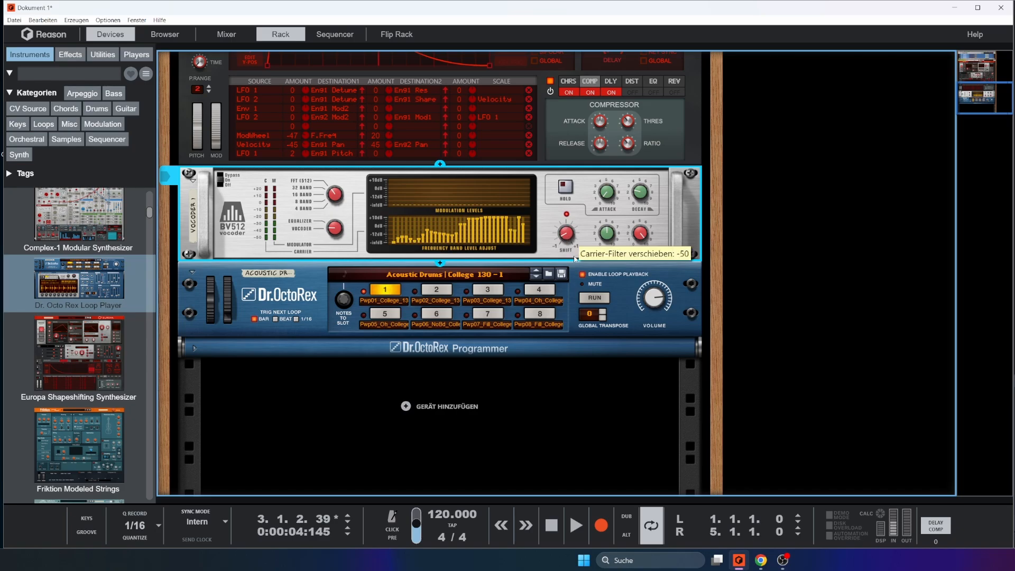
pyautogui.moveTo(583, 236); pyautogui.dragTo(586, 233)
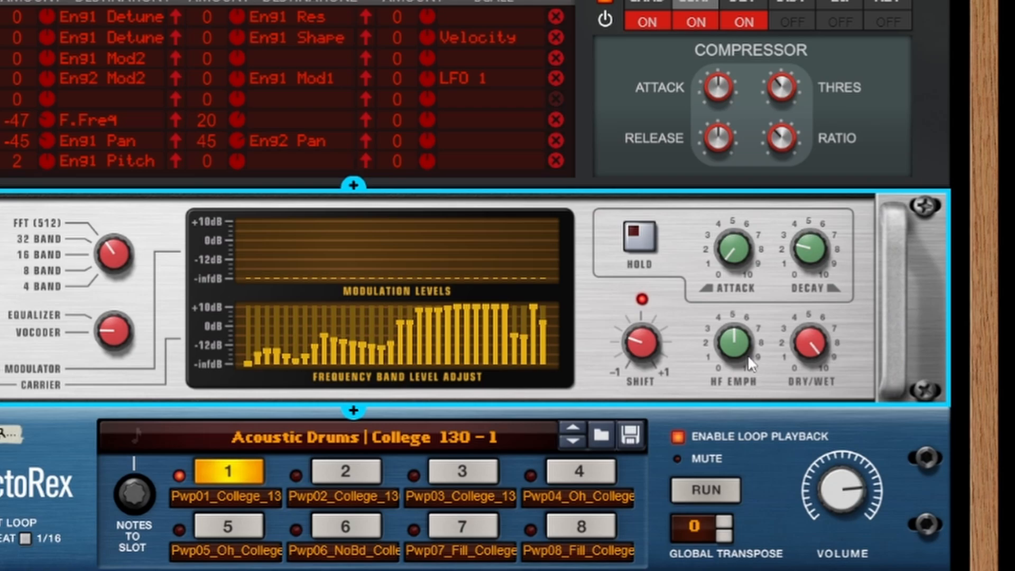
# Play the loop while raising the vocoder's attack to about 89 and setting its HF emphasis to 78, and stop playback
pyautogui.moveTo(740, 348)
pyautogui.moveTo(732, 236)
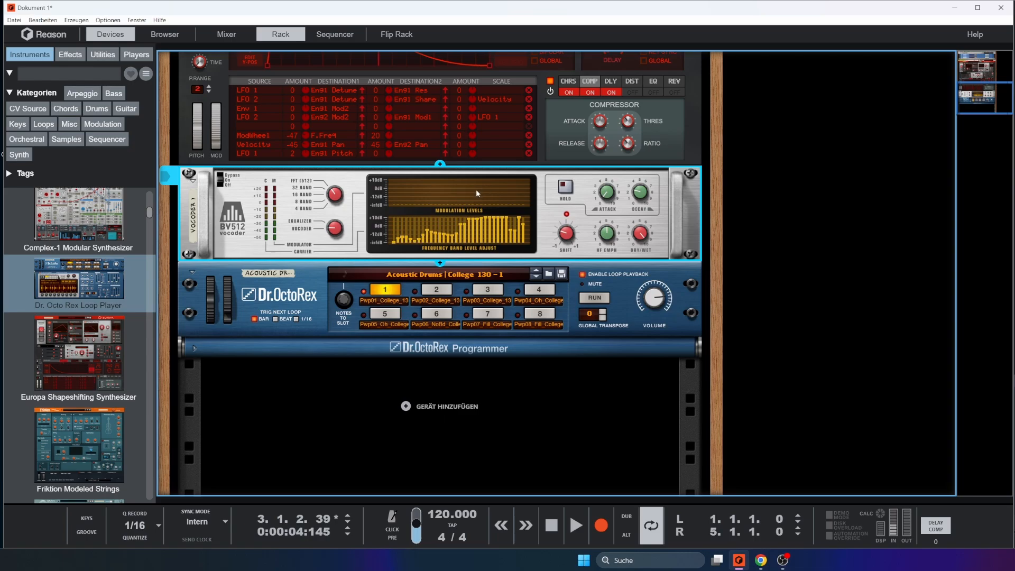
pyautogui.press('space')
pyautogui.moveTo(644, 191)
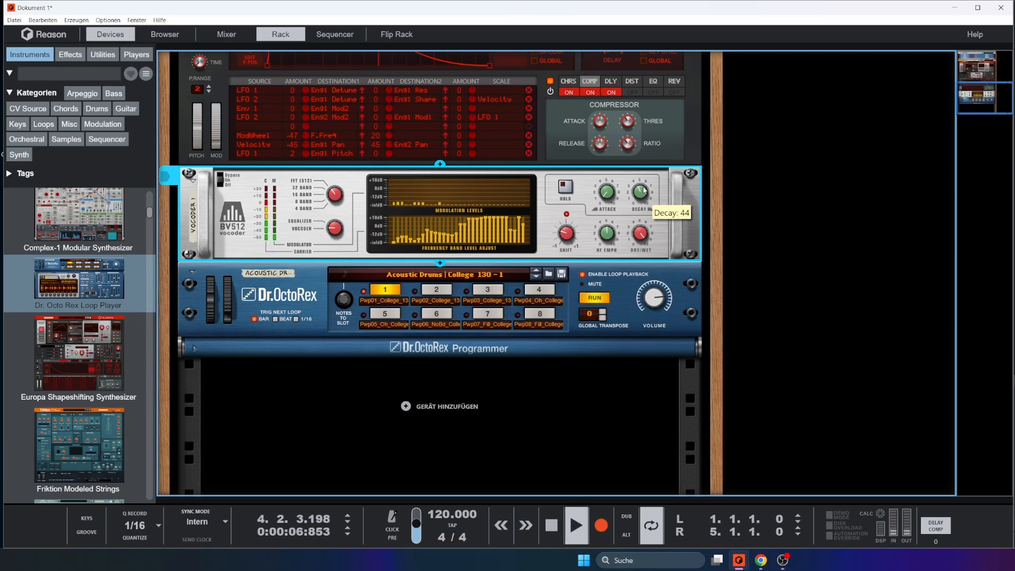
pyautogui.moveTo(611, 182)
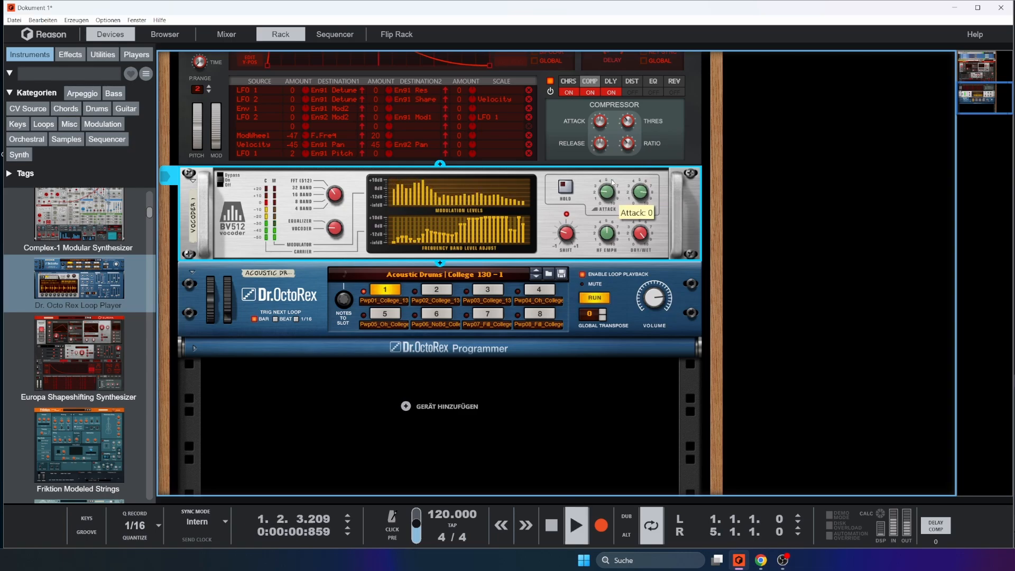
pyautogui.moveTo(612, 182); pyautogui.dragTo(612, 159)
pyautogui.moveTo(609, 203); pyautogui.dragTo(611, 181)
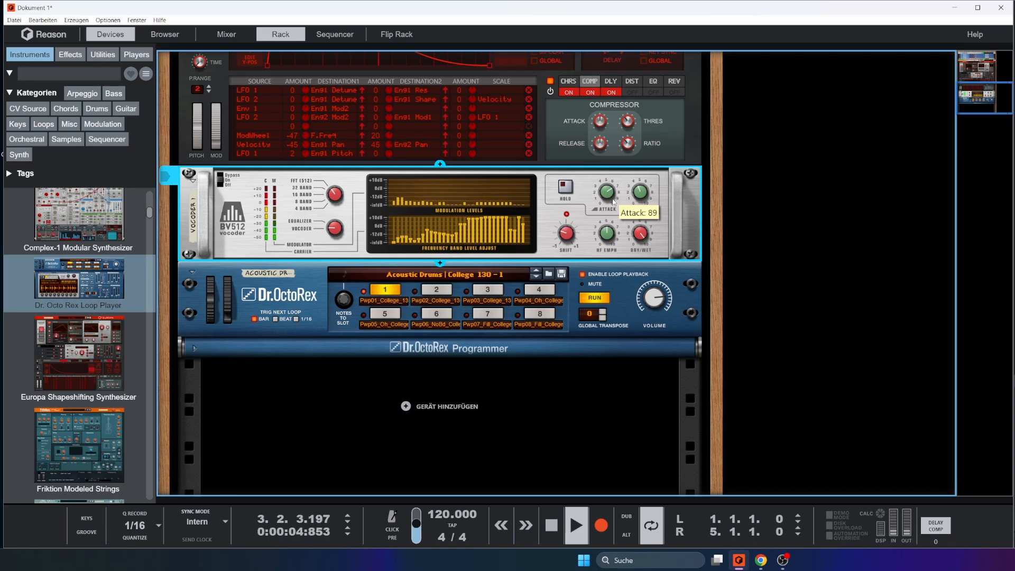
pyautogui.moveTo(637, 203)
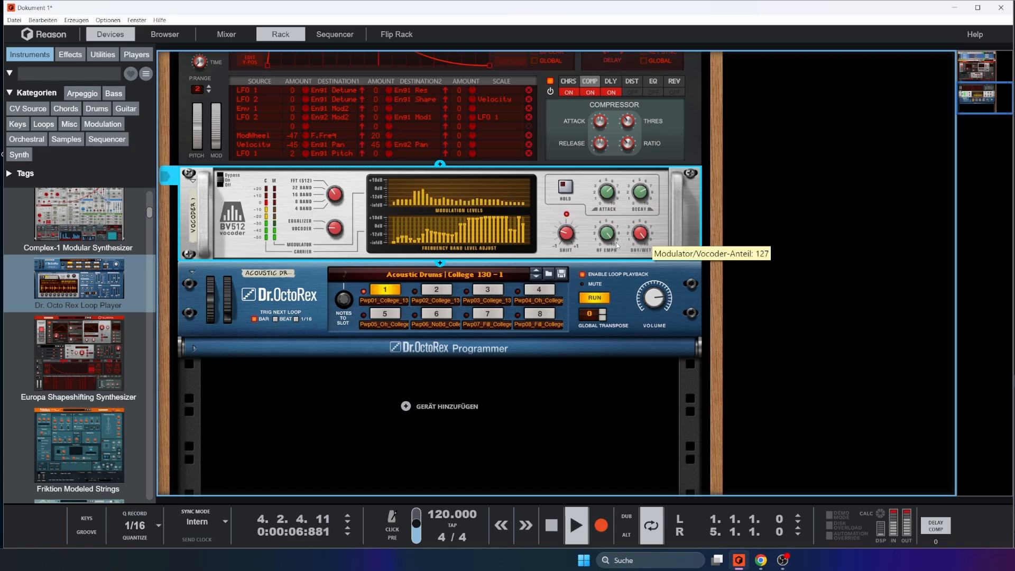
pyautogui.moveTo(614, 245)
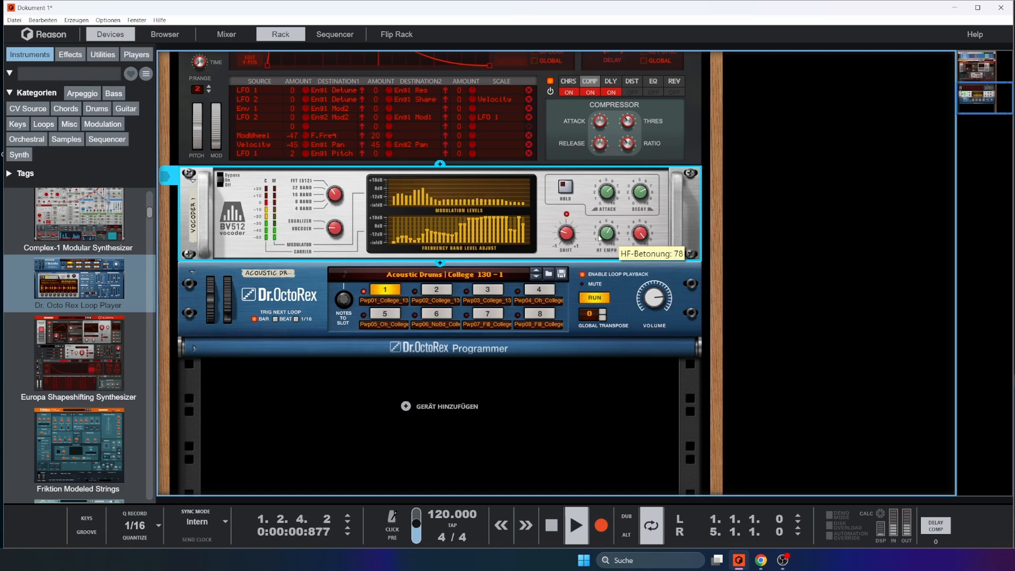
pyautogui.press('space')
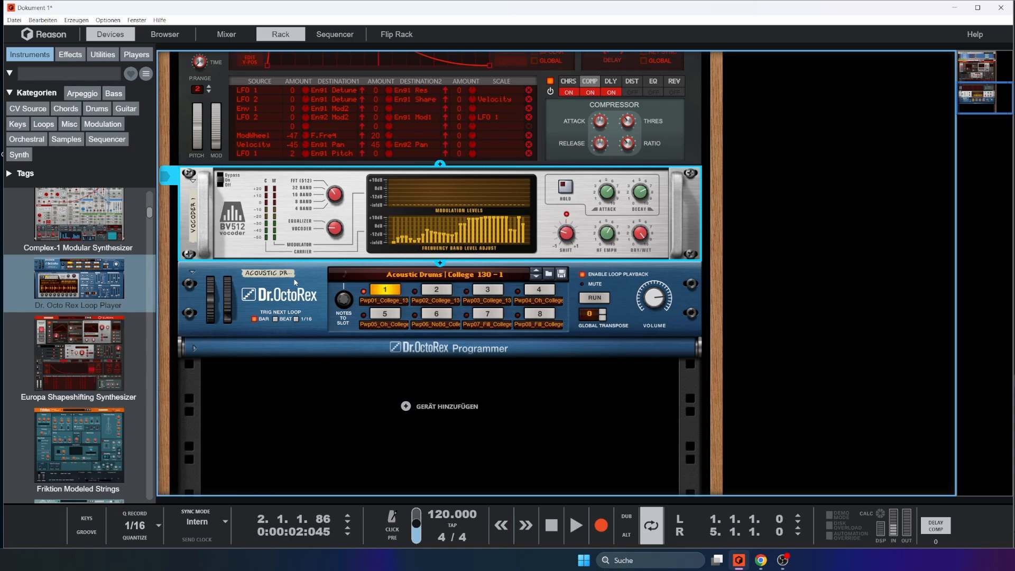
# Delete the Dr. OctoRex device from the rack
pyautogui.click(218, 291)
pyautogui.press('Tab')
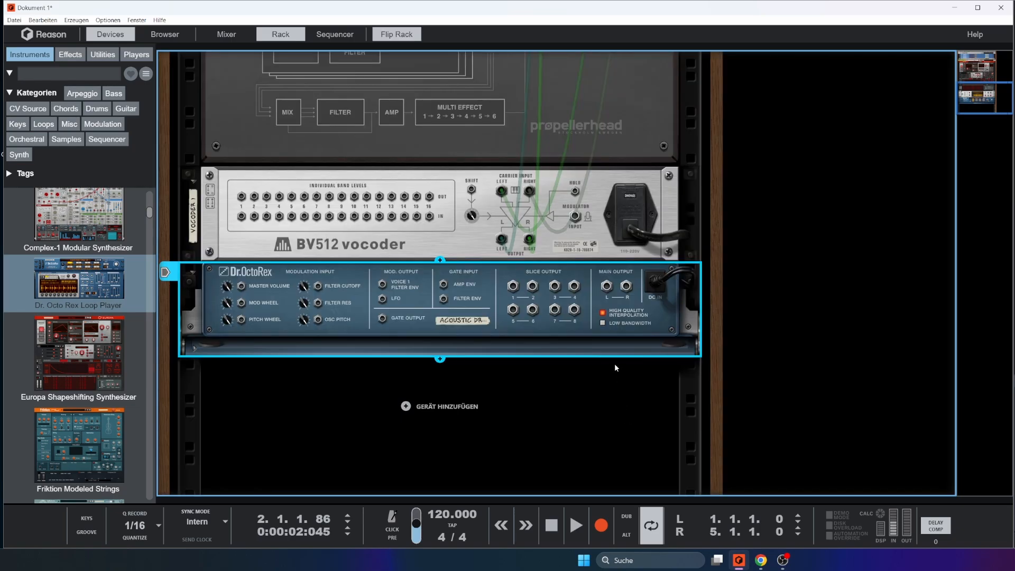
pyautogui.press('Tab')
pyautogui.press('Delete')
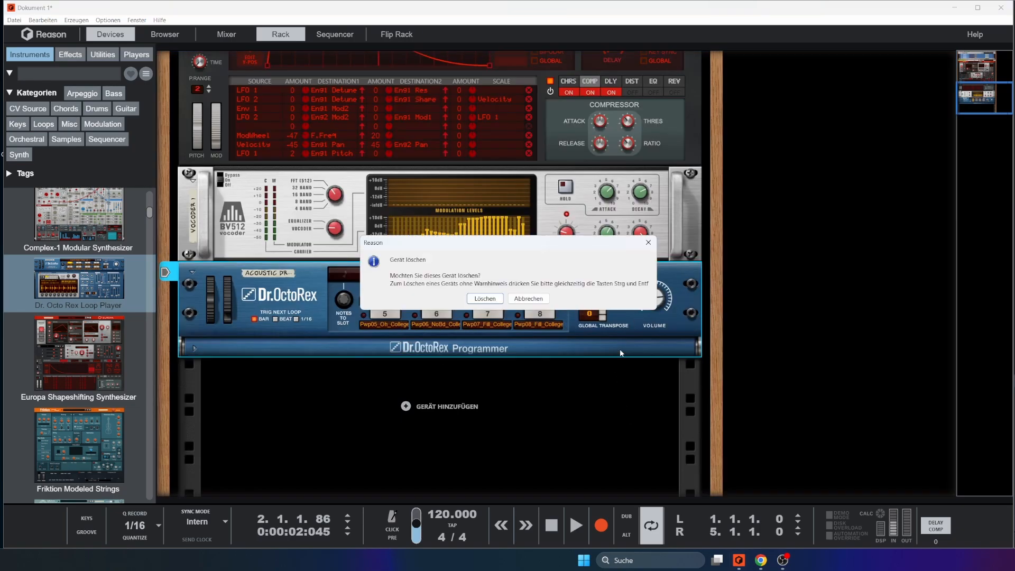
pyautogui.click(468, 296)
# Add an audio track below the BV512 vocoder and unfold its rack device to show the input and output settings
pyautogui.rightClick(290, 385)
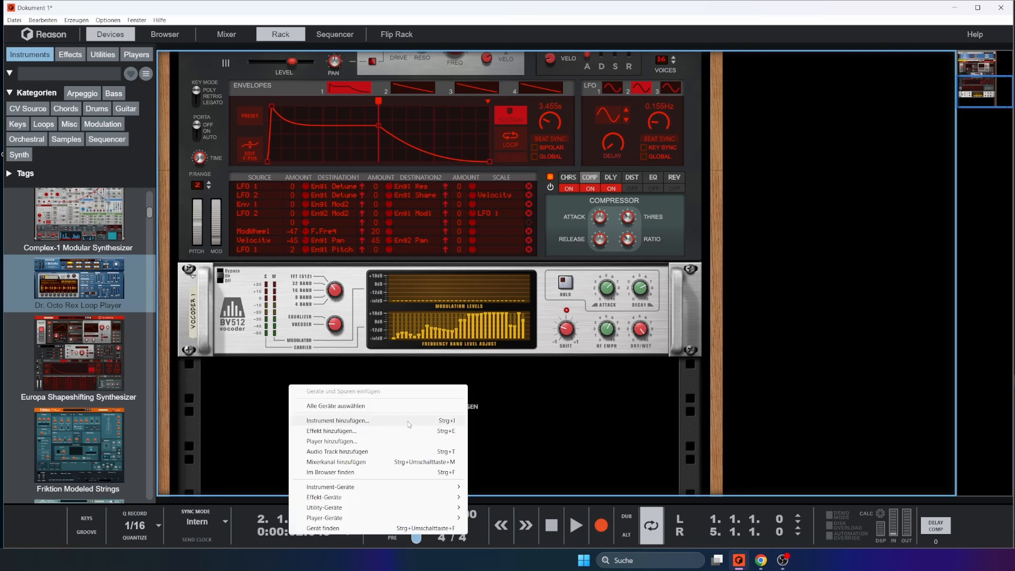
pyautogui.rightClick(511, 407)
pyautogui.rightClick(451, 400)
pyautogui.rightClick(408, 406)
pyautogui.click(456, 458)
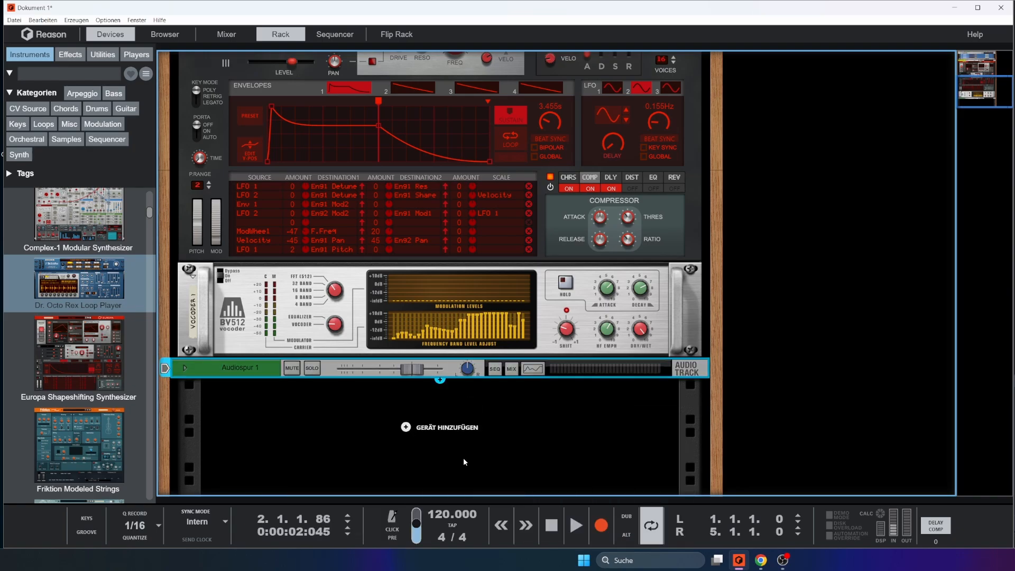
pyautogui.click(185, 370)
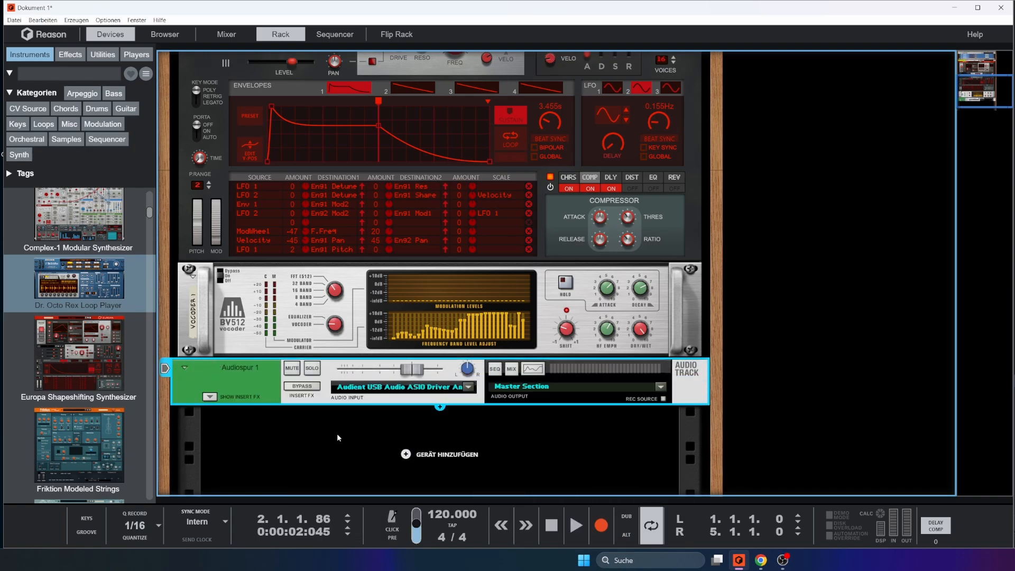
# Move the song position back to the start of bar 1, select the vocoder in the rack, and show the sequencer again
pyautogui.press('F7')
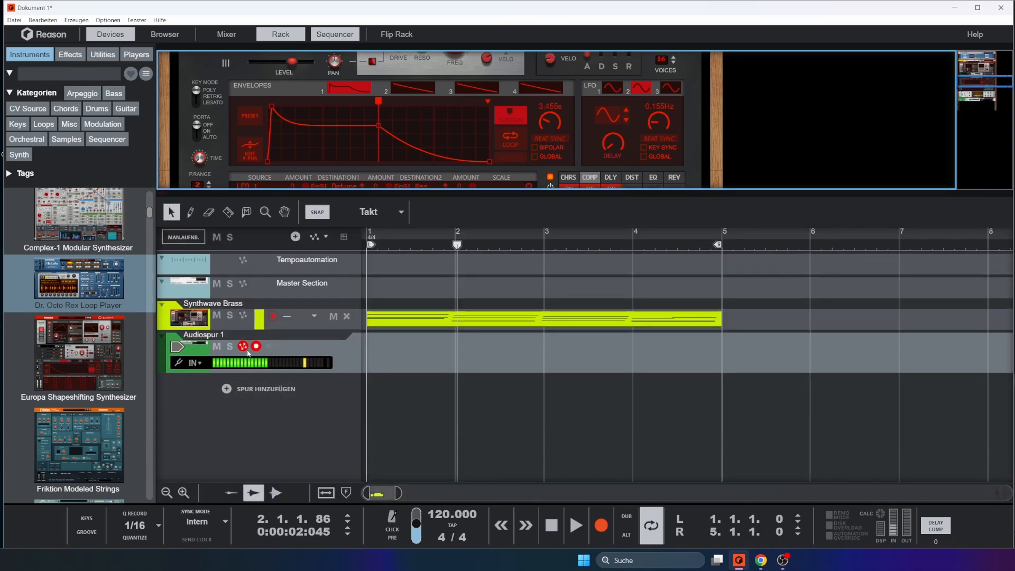
pyautogui.moveTo(457, 245); pyautogui.dragTo(372, 247)
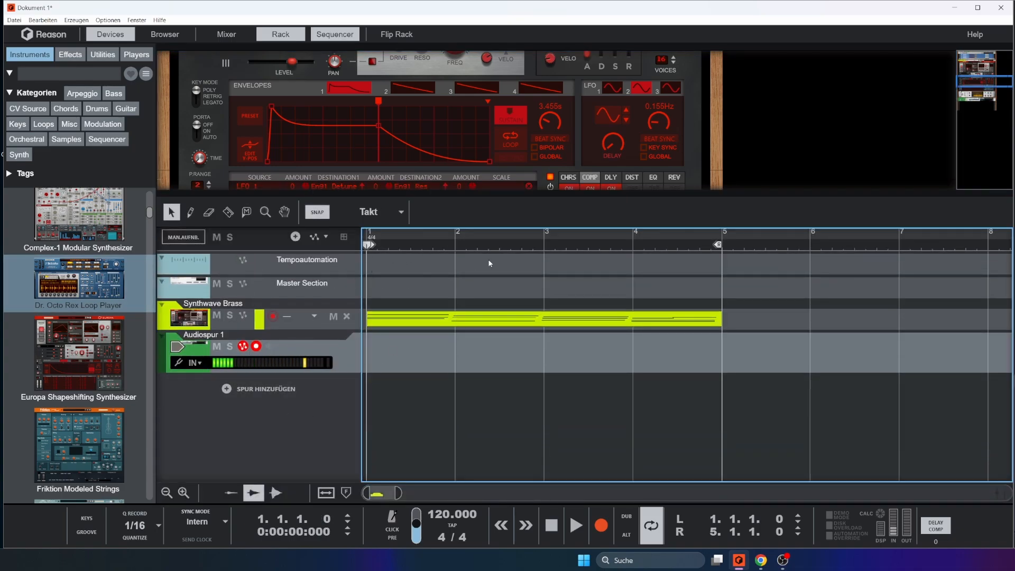
pyautogui.press('F7')
pyautogui.click(220, 273)
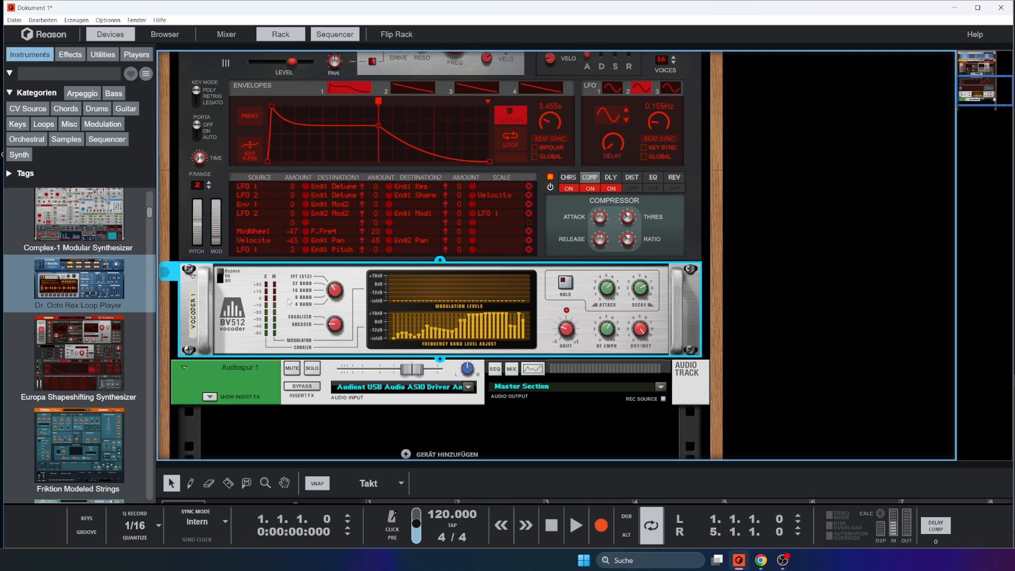
pyautogui.scroll(-2, 288, 300)
pyautogui.press('F7')
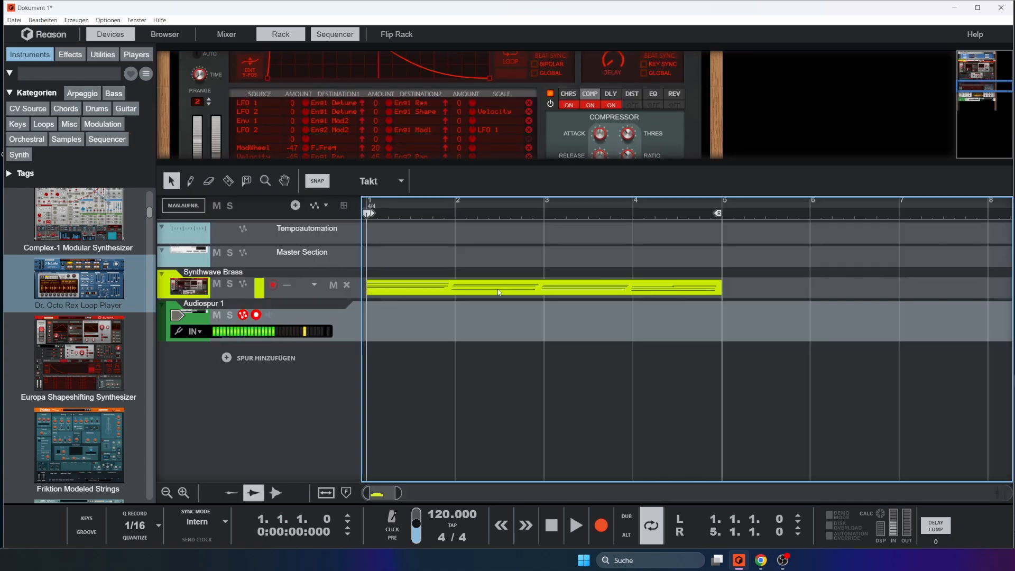
# Record a take of nearly four bars on Audiospur 1 from bar 1, and turn off the track's solo
pyautogui.click(601, 525)
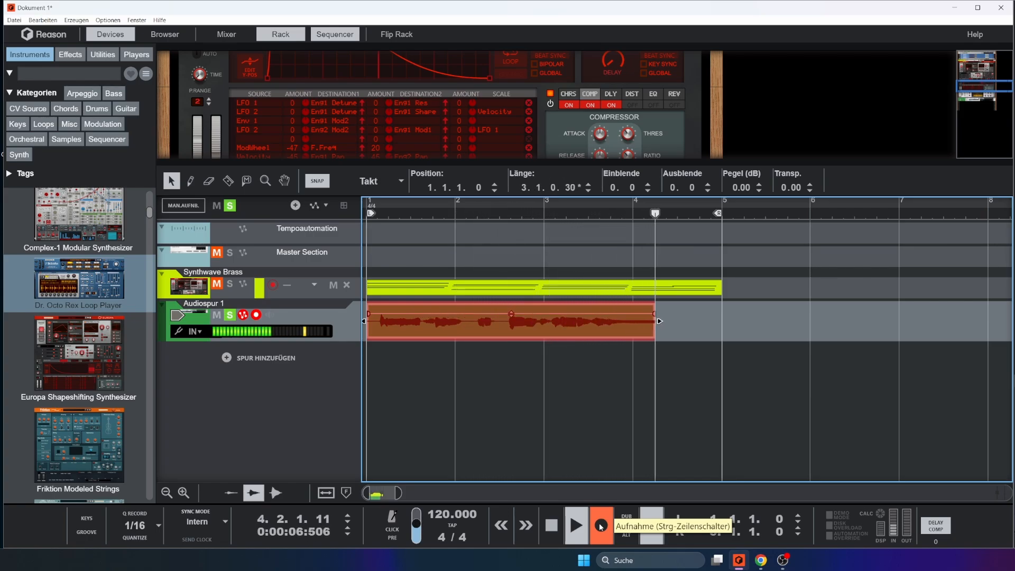
pyautogui.click(601, 526)
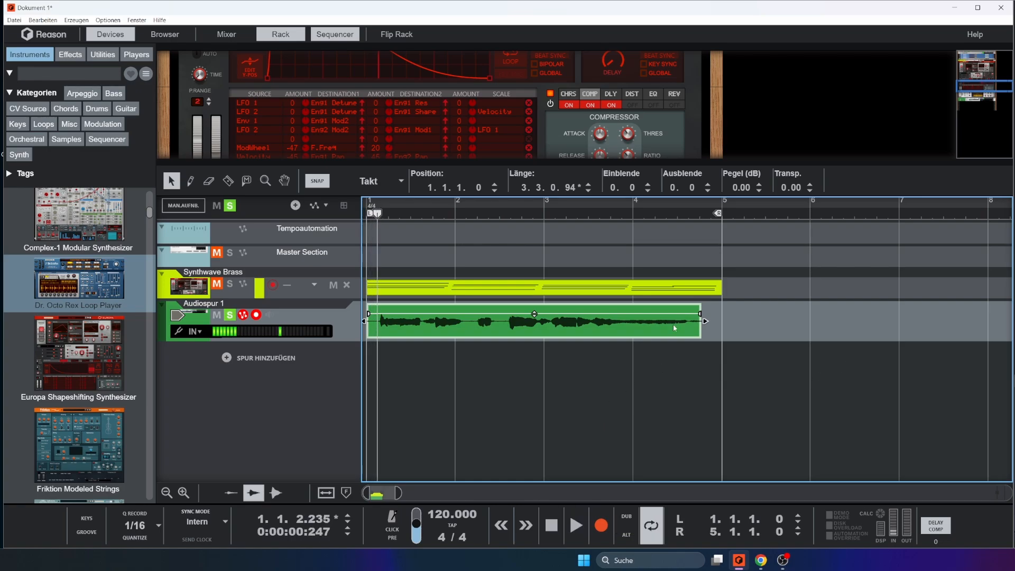
pyautogui.click(231, 316)
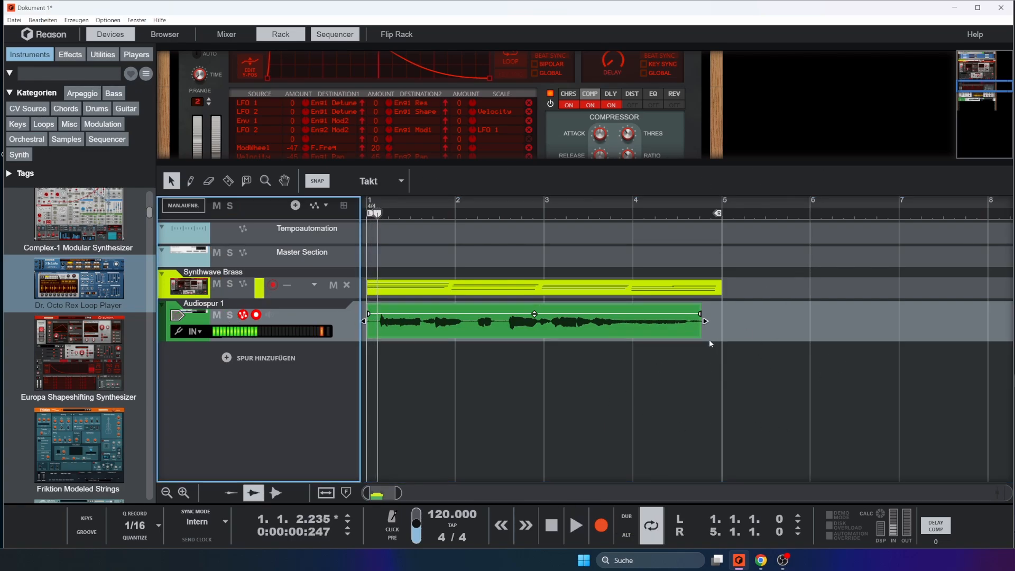
# Connect Audiospur 1's left direct output to the BV512's modulator input on the back of the rack, then return to the front
pyautogui.press('F6')
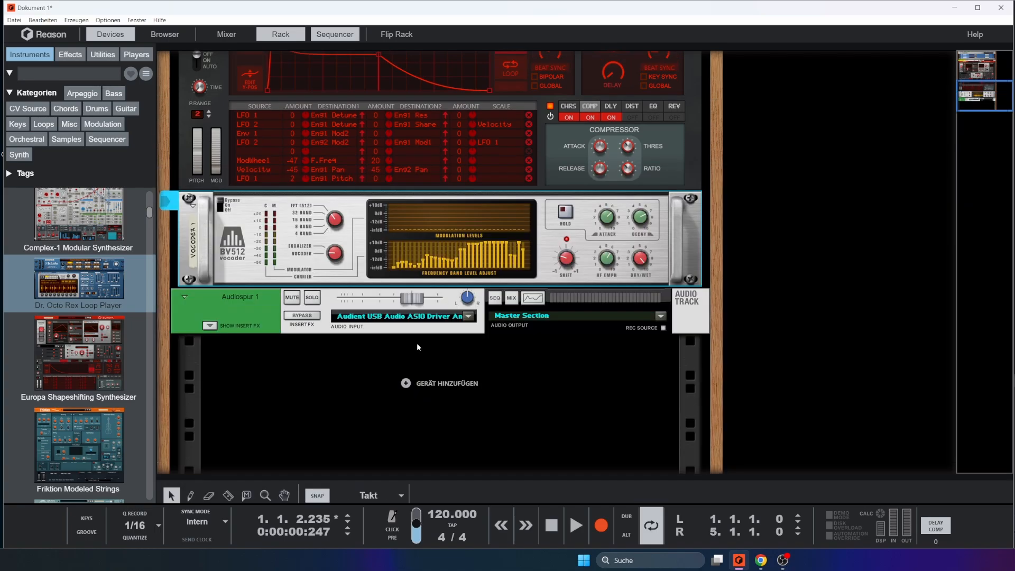
pyautogui.press('Tab')
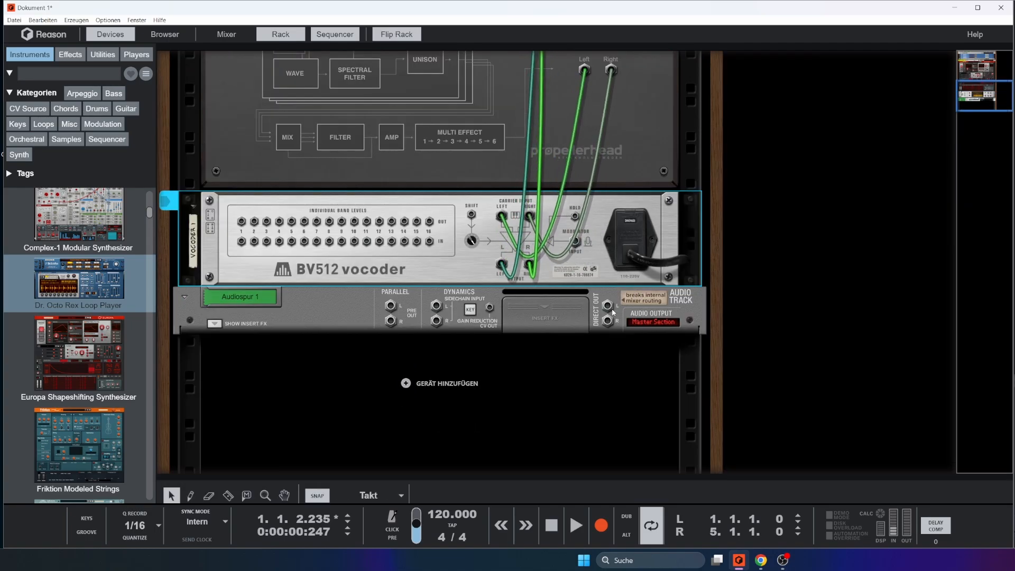
pyautogui.moveTo(613, 313); pyautogui.dragTo(578, 242)
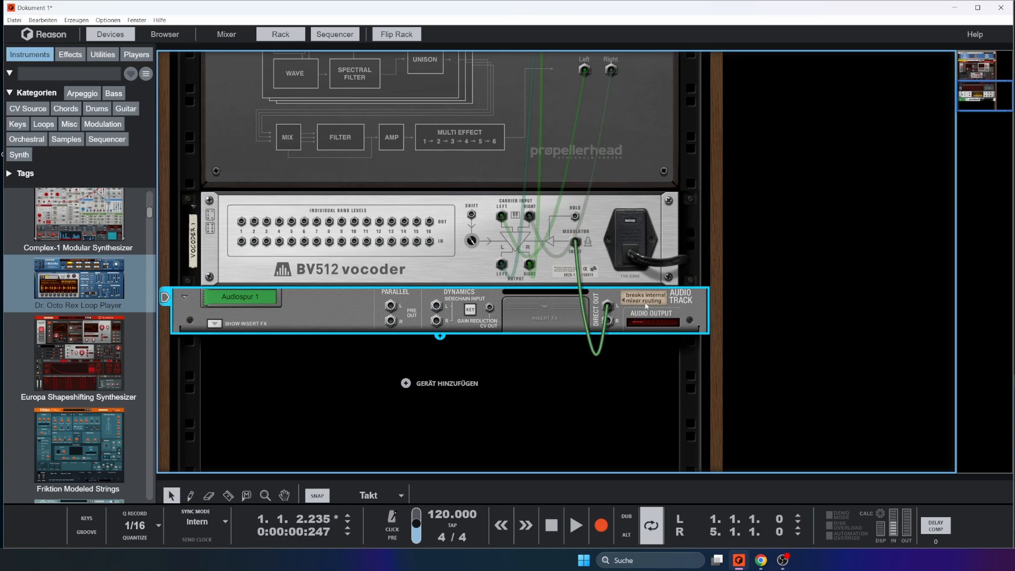
pyautogui.scroll(2, 740, 310)
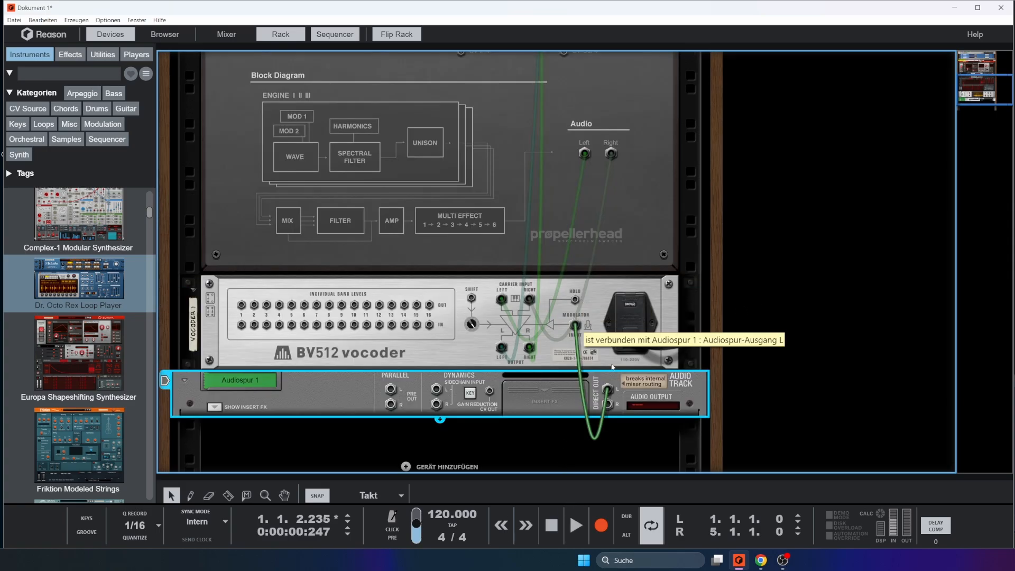
pyautogui.moveTo(608, 390)
pyautogui.mouseDown()
pyautogui.moveTo(391, 391)
pyautogui.moveTo(607, 394)
pyautogui.mouseUp()
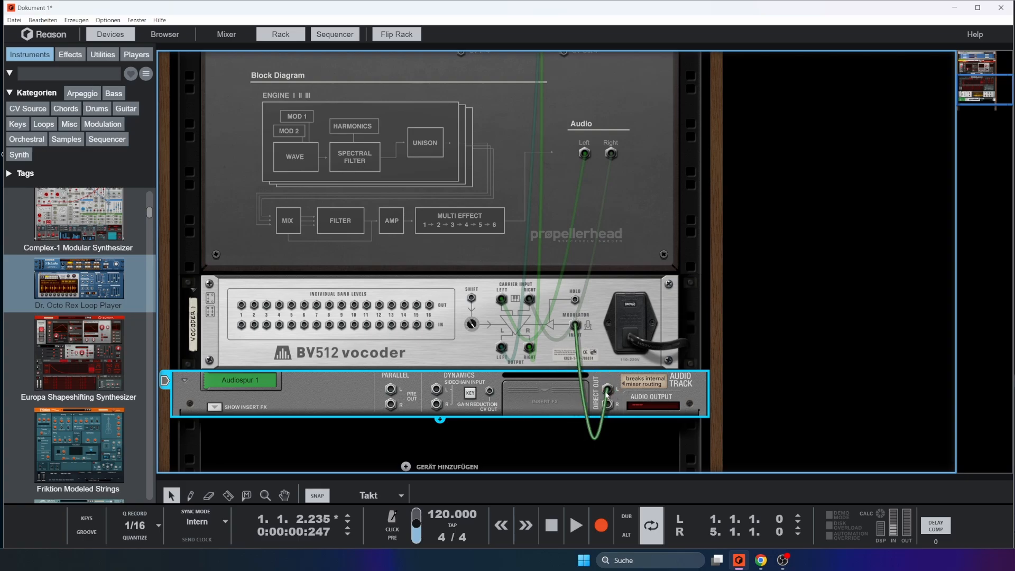
pyautogui.press('Tab')
# Play the loop, adjust the vocoder's shift and HF emphasis, and reshape its frequency band levels, including those from band 21 upward
pyautogui.click(577, 526)
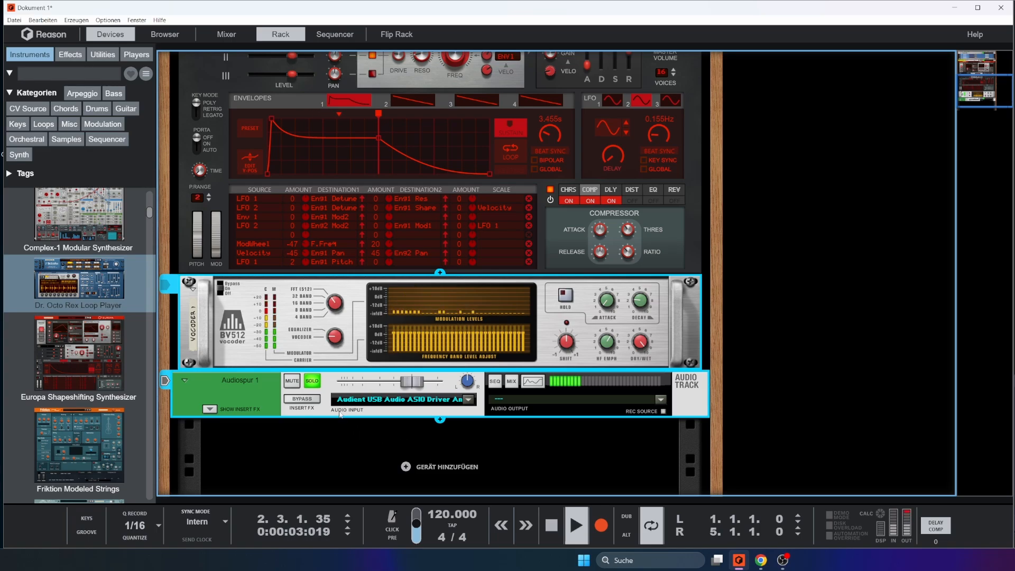
pyautogui.moveTo(565, 348); pyautogui.dragTo(567, 340)
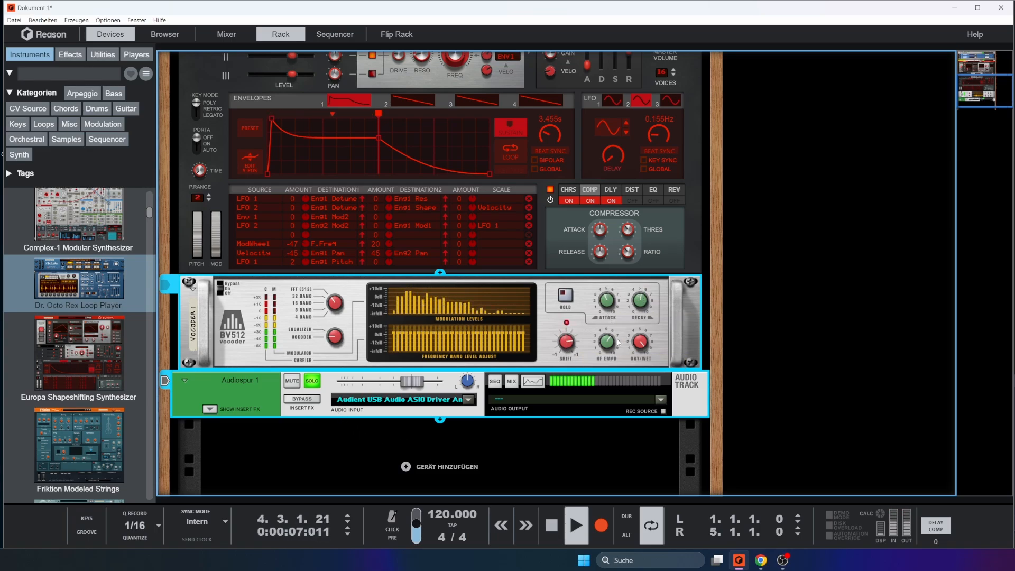
pyautogui.moveTo(613, 355); pyautogui.dragTo(616, 339)
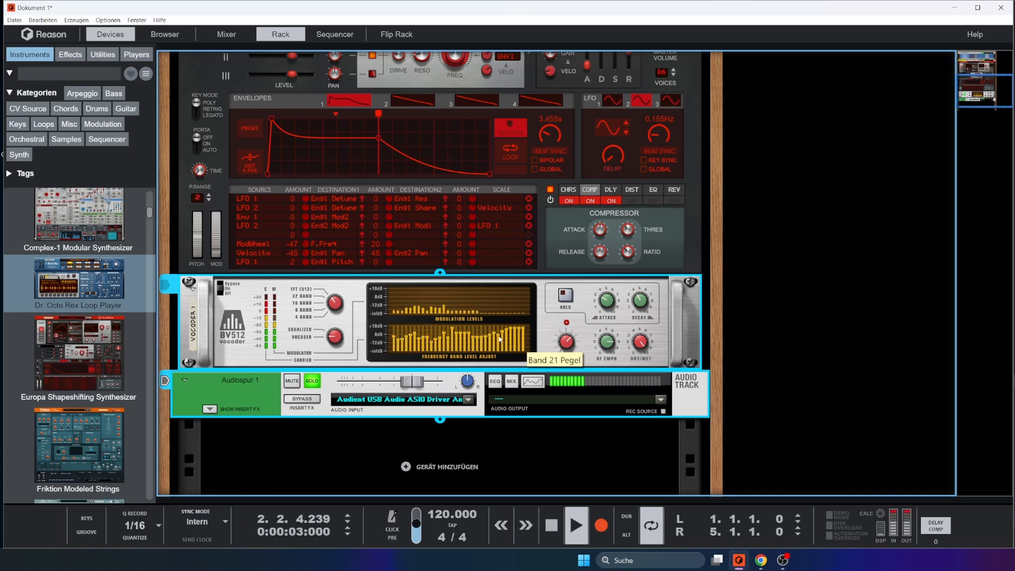
pyautogui.moveTo(499, 336); pyautogui.dragTo(523, 334)
pyautogui.moveTo(448, 330); pyautogui.dragTo(448, 334)
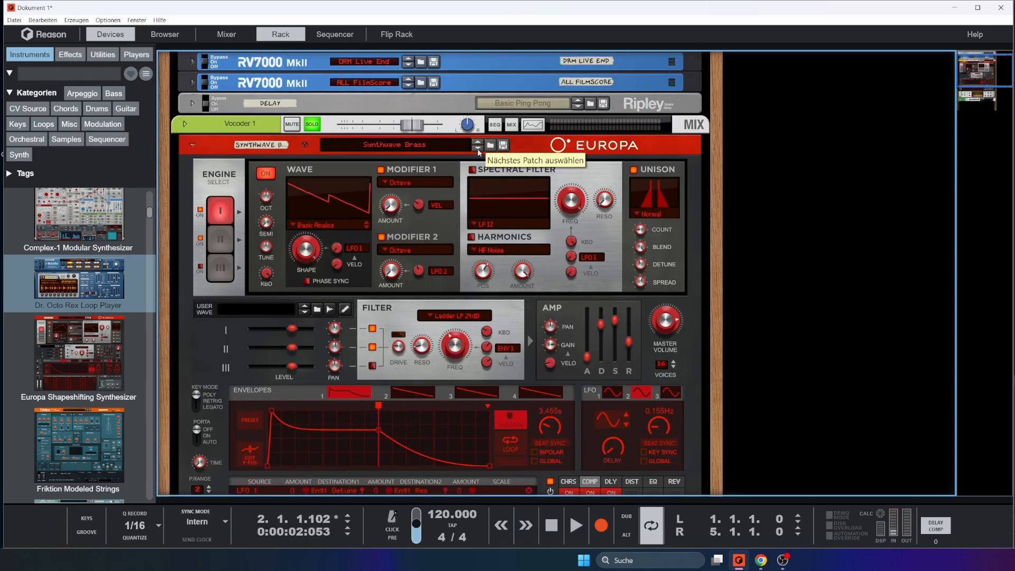
# Audition the Europa patches that follow Synthwave Brass through the vocoder, including Take Me To Church, TWM Poly and Unisaw
pyautogui.click(478, 148)
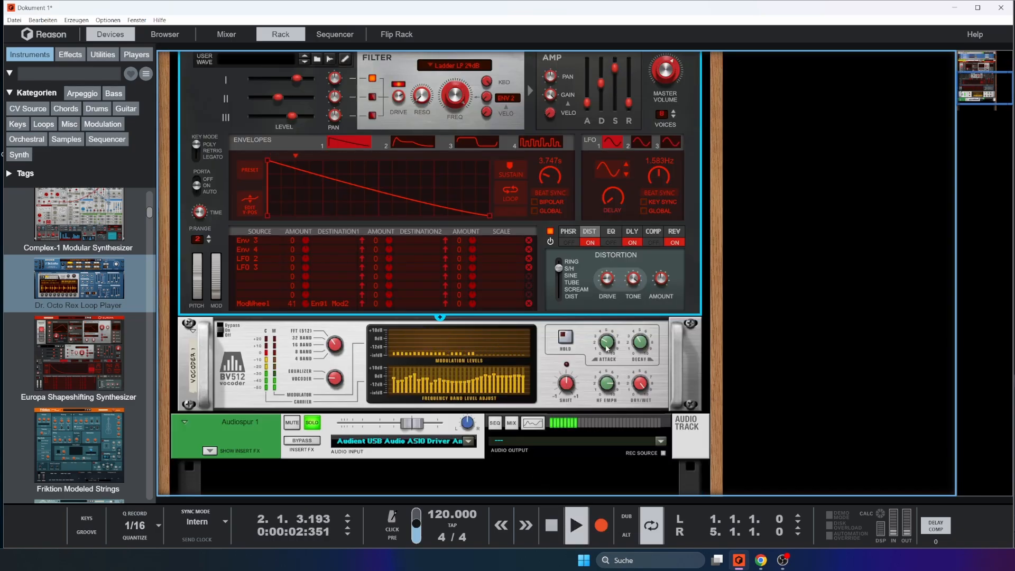
pyautogui.click(493, 361)
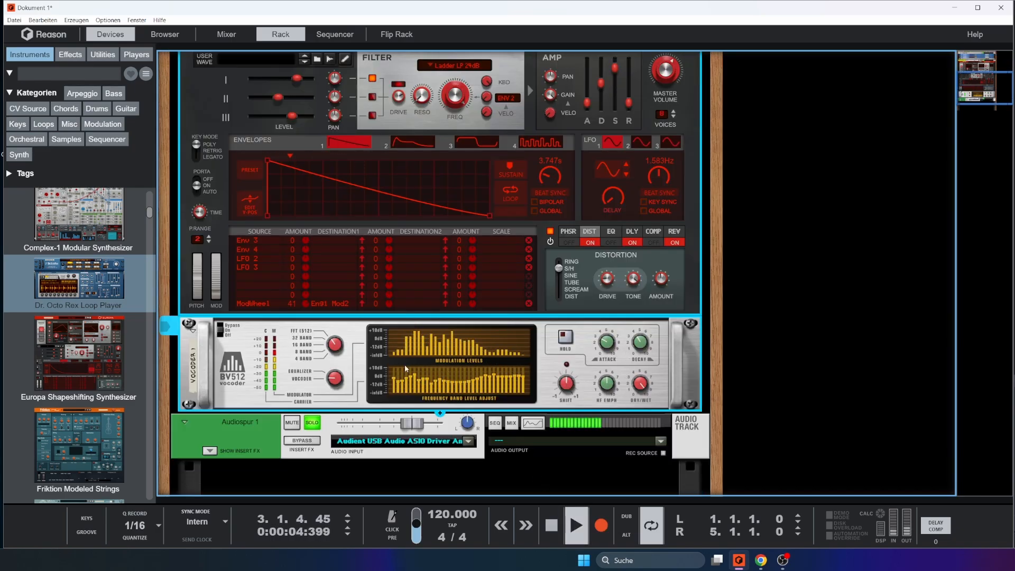
pyautogui.scroll(6, 405, 369)
pyautogui.moveTo(670, 369); pyautogui.dragTo(671, 349)
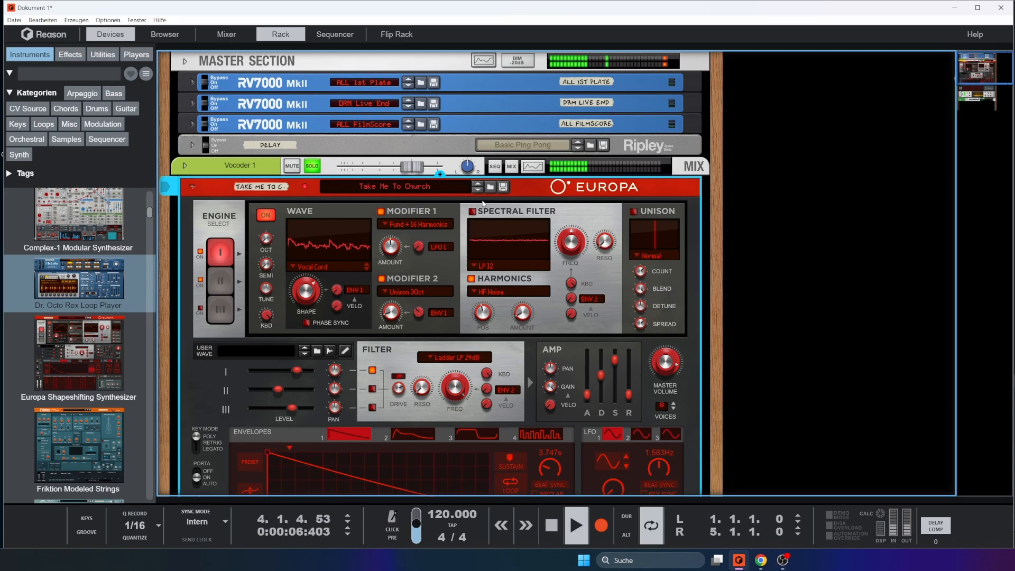
pyautogui.click(478, 189)
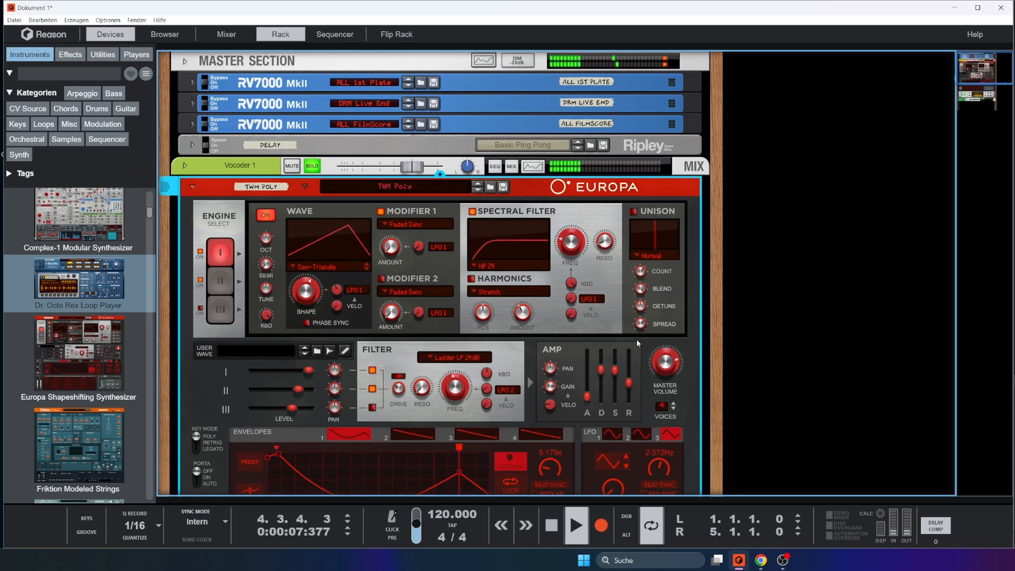
pyautogui.click(477, 190)
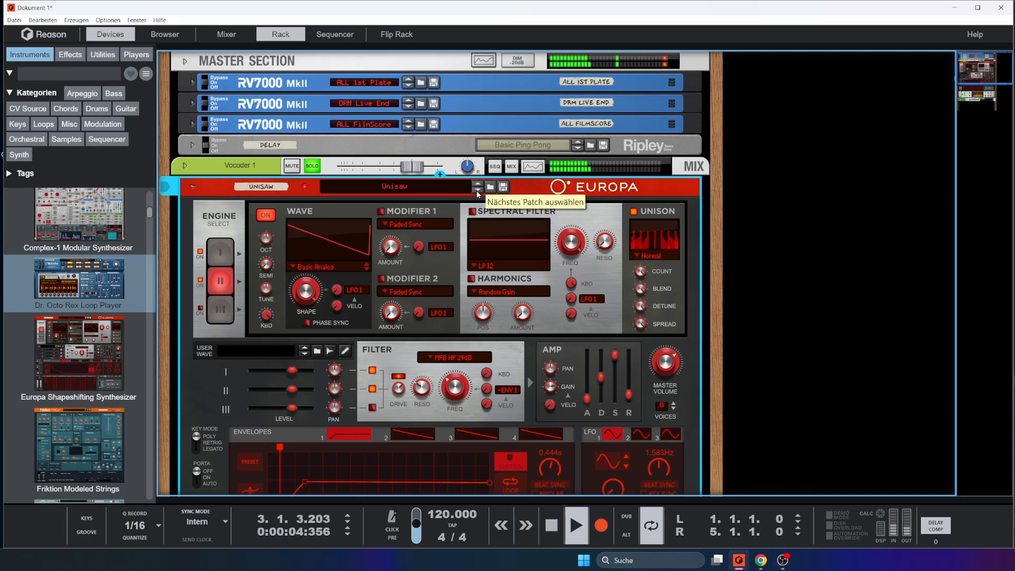
pyautogui.click(478, 193)
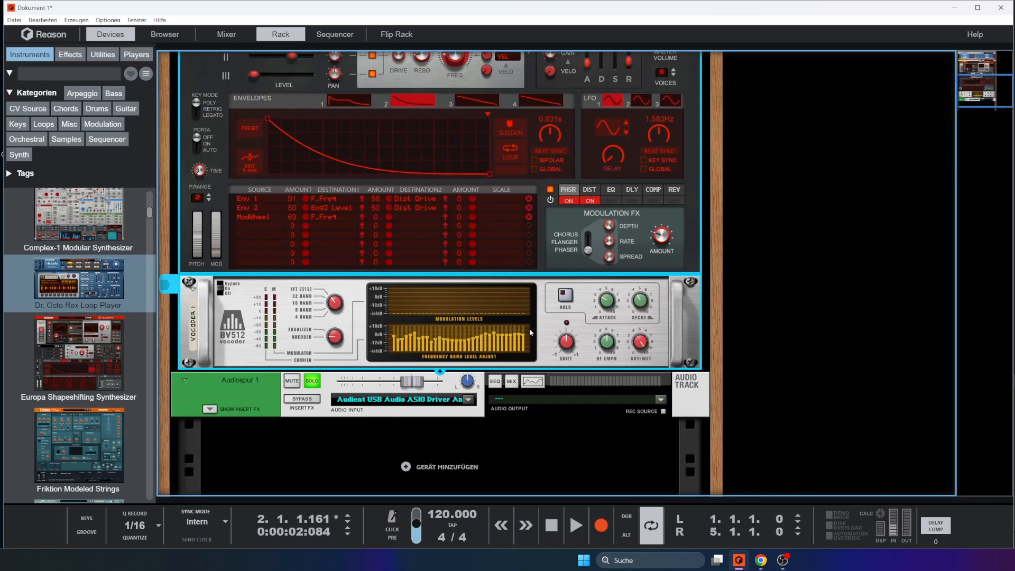
# Reset the vocoder's frequency band levels to flat and return its carrier shift to the centre
pyautogui.hotkey('ctrl', 'z')
pyautogui.hotkey('ctrl', 'z')
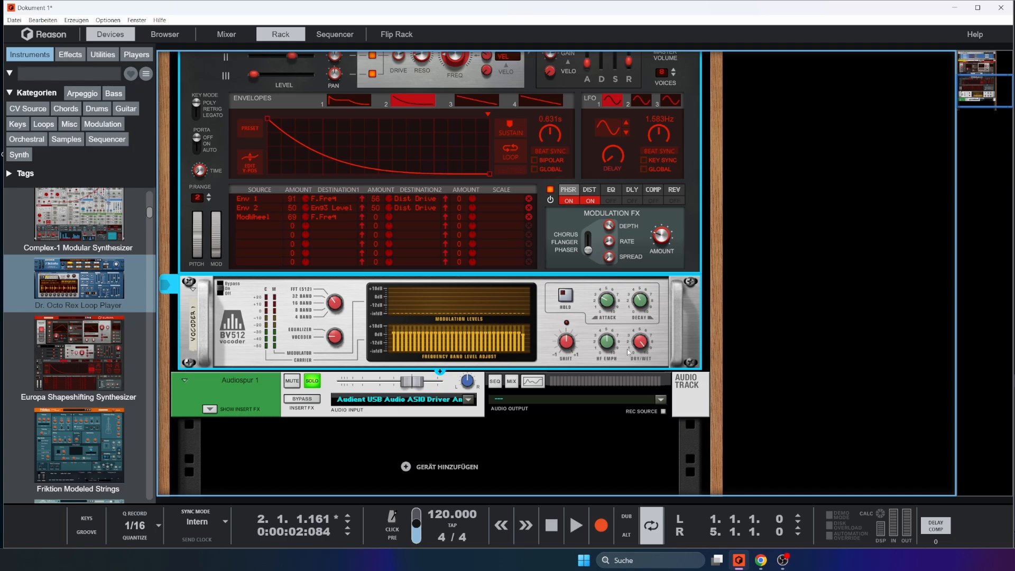
pyautogui.click(551, 325)
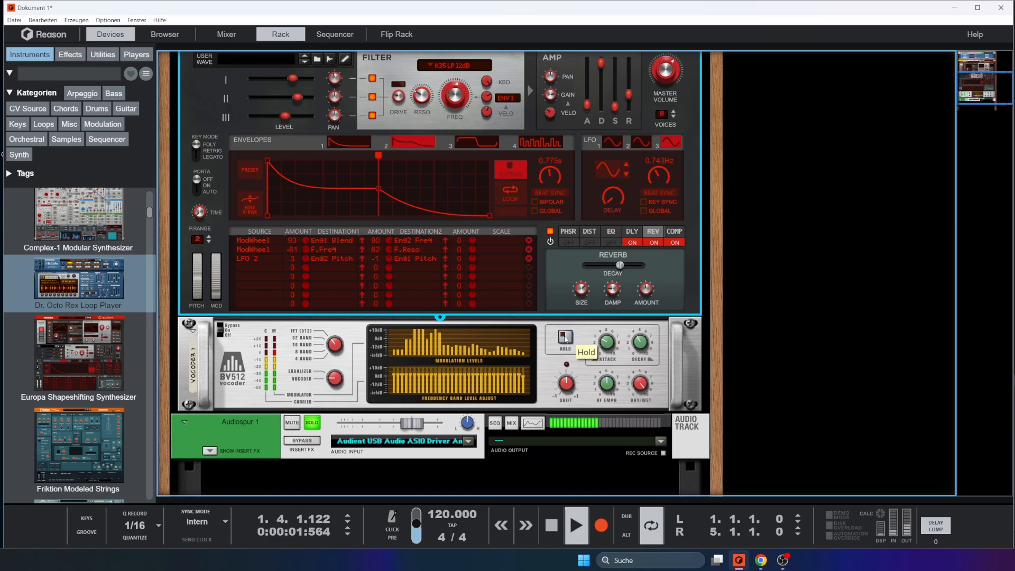
pyautogui.click(565, 339)
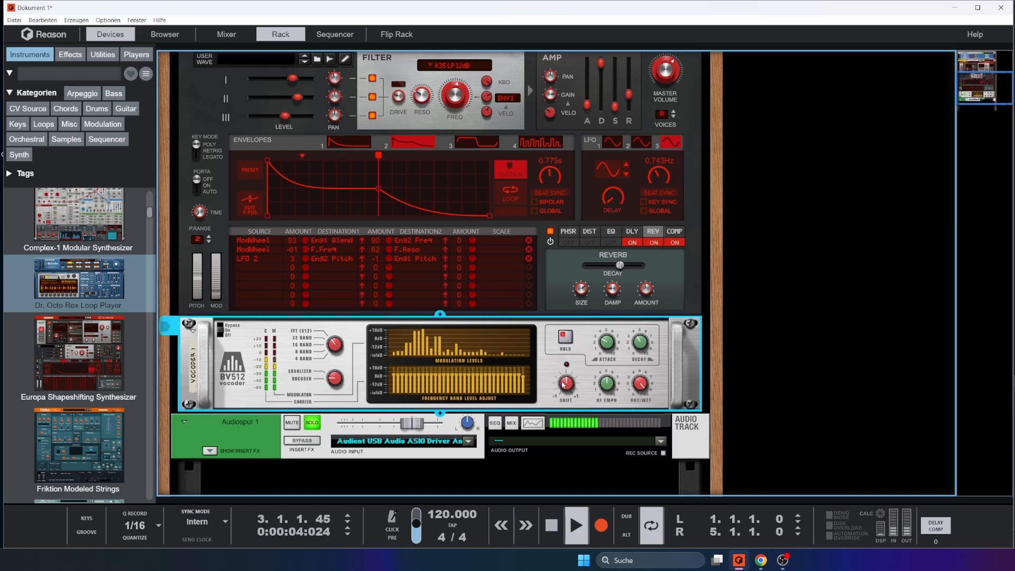
# Play the 90s Poly-Technik carrier with the vocoder's Hold on and move the carrier filter shift through settings such as -6
pyautogui.moveTo(566, 372)
pyautogui.moveTo(565, 371); pyautogui.dragTo(574, 390)
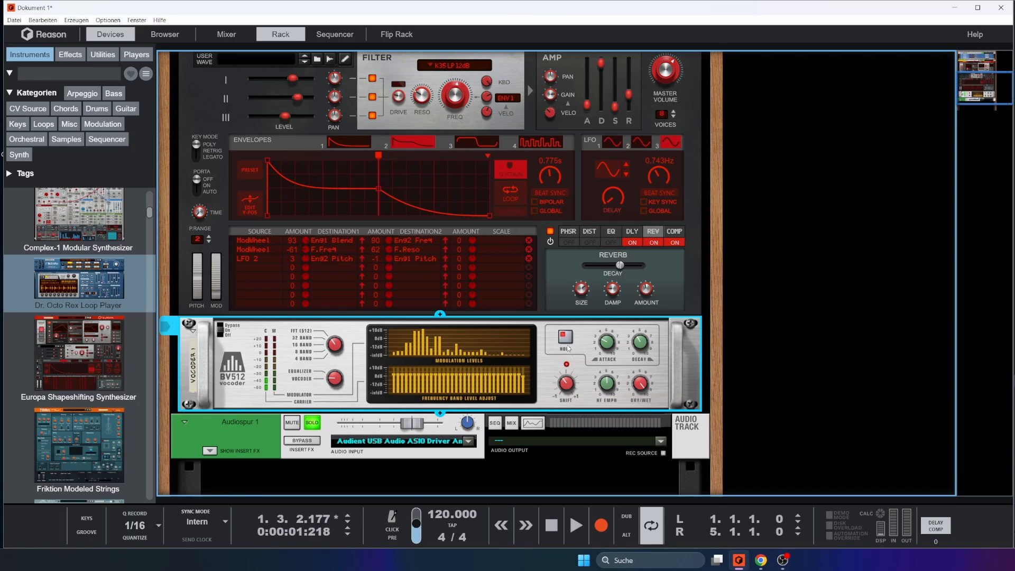
pyautogui.press('space')
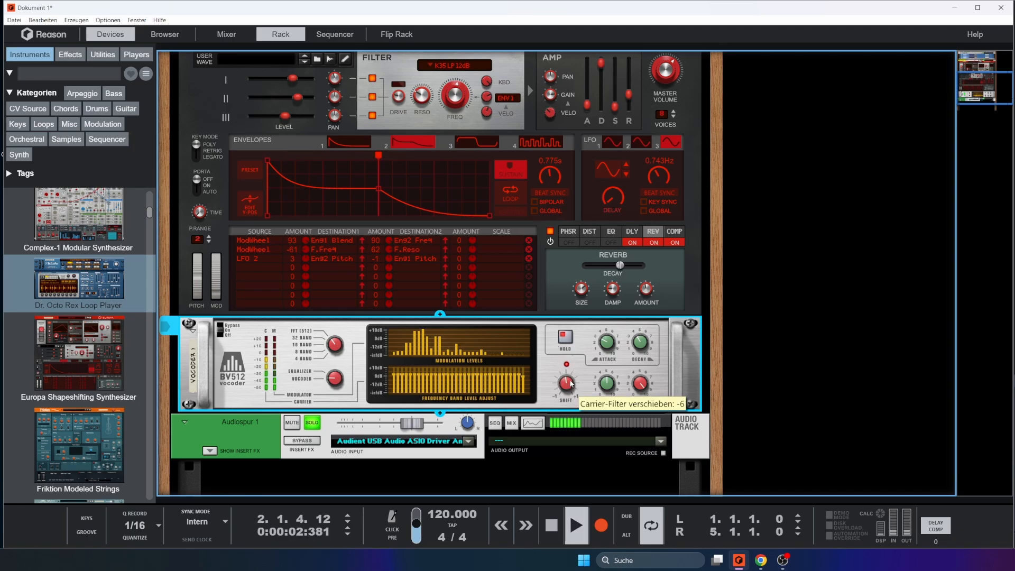
pyautogui.press('space')
# Turn off Hold on the BV512 and reset its carrier filter shift to 0
pyautogui.scroll(-1, 430, 295)
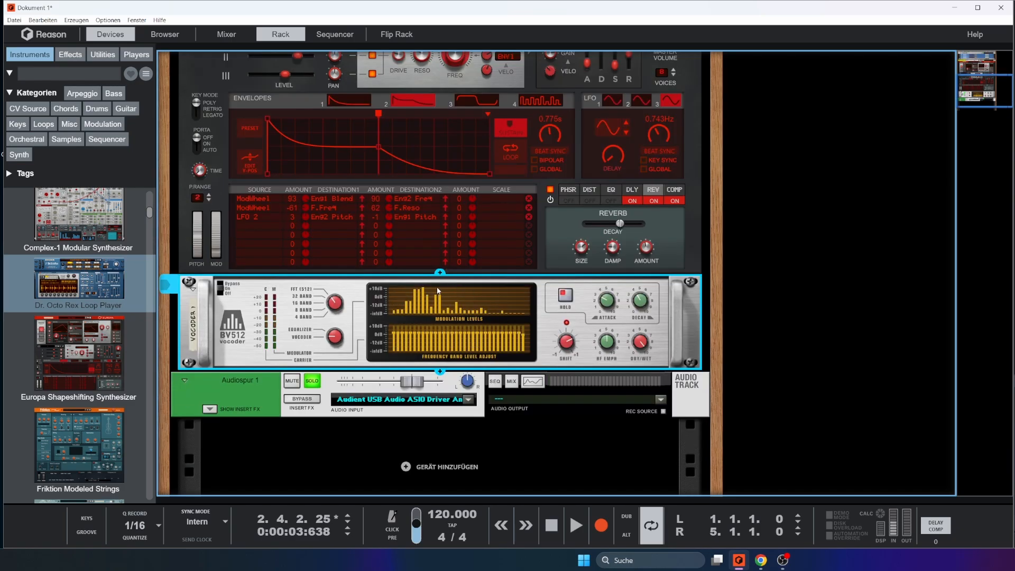
pyautogui.scroll(6, 488, 300)
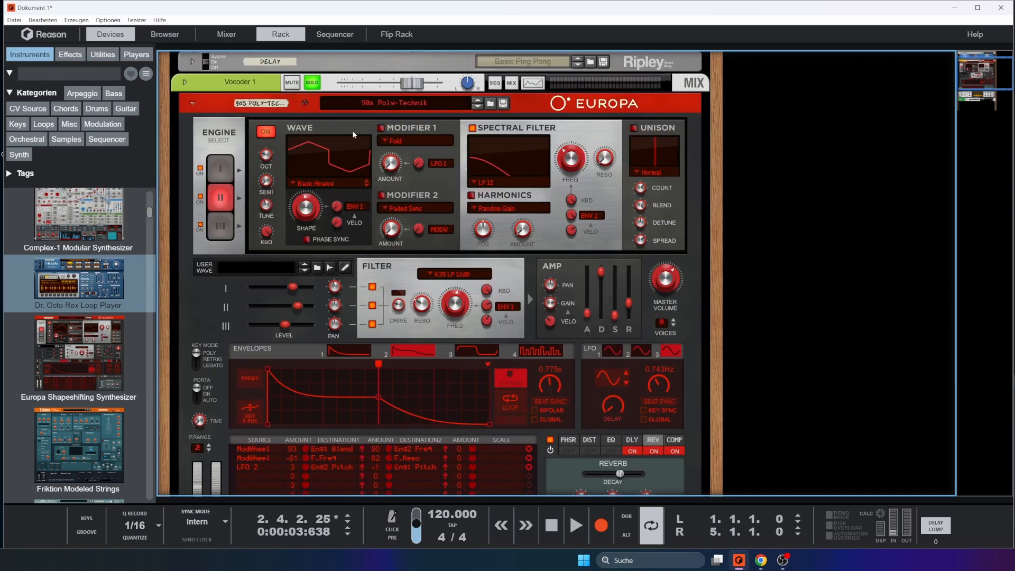
pyautogui.scroll(-7, 590, 404)
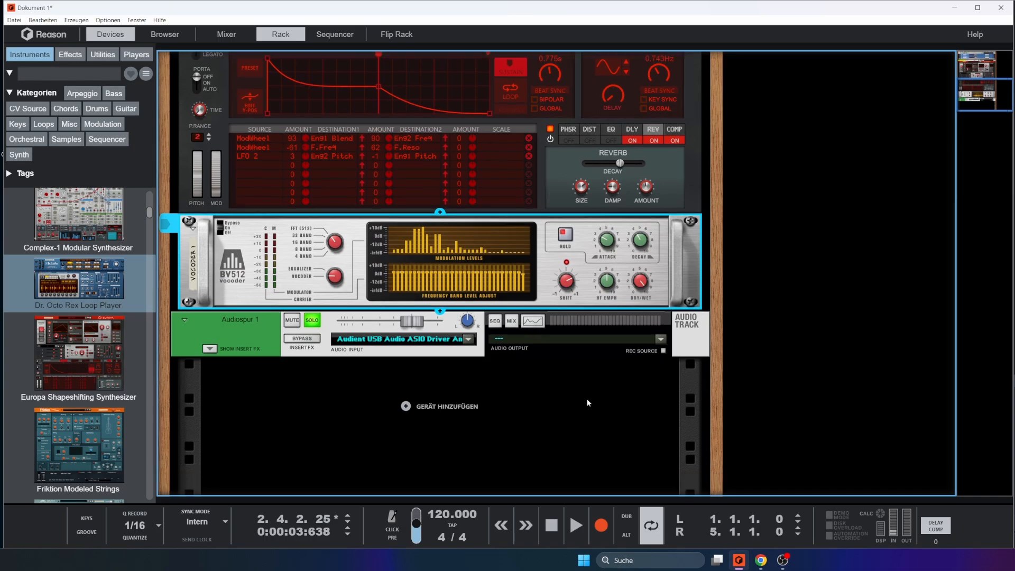
pyautogui.scroll(4, 587, 398)
pyautogui.scroll(2, 534, 330)
pyautogui.scroll(-4, 502, 360)
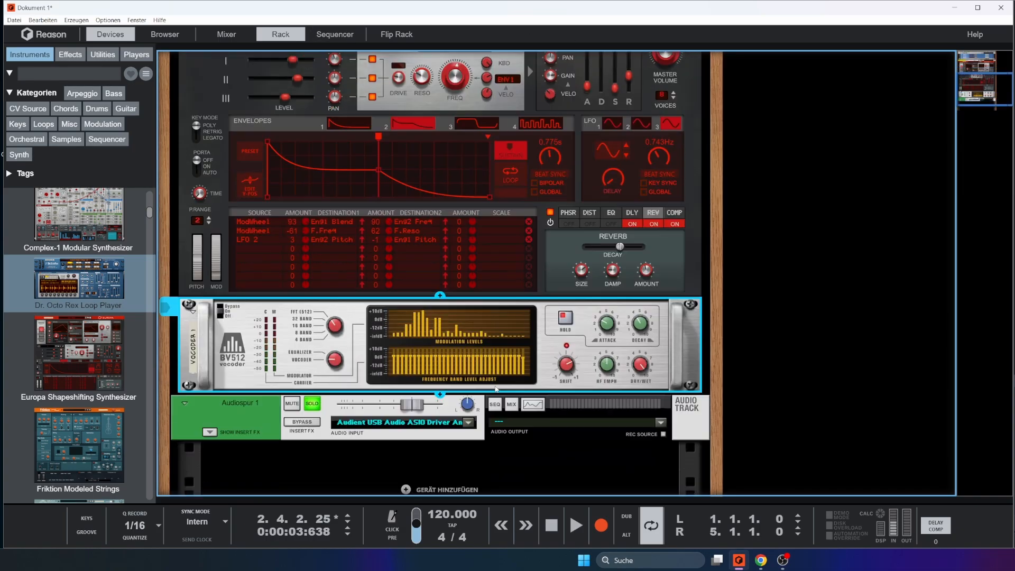
pyautogui.click(567, 320)
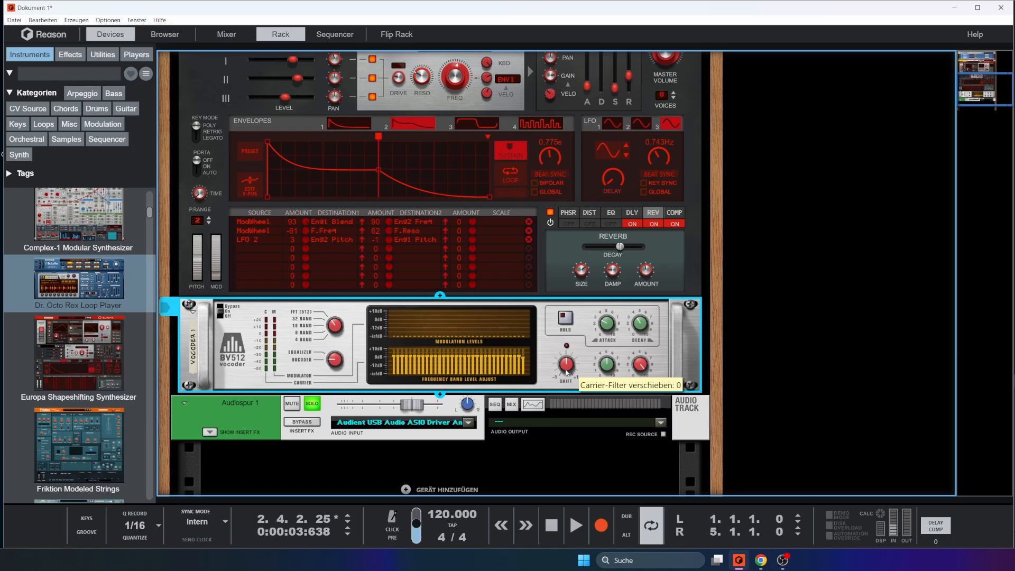
# Add a Pulsar Dual LFO below the vocoder and connect an LFO 1 CV output to the vocoder's band 2 level input
pyautogui.press('Tab')
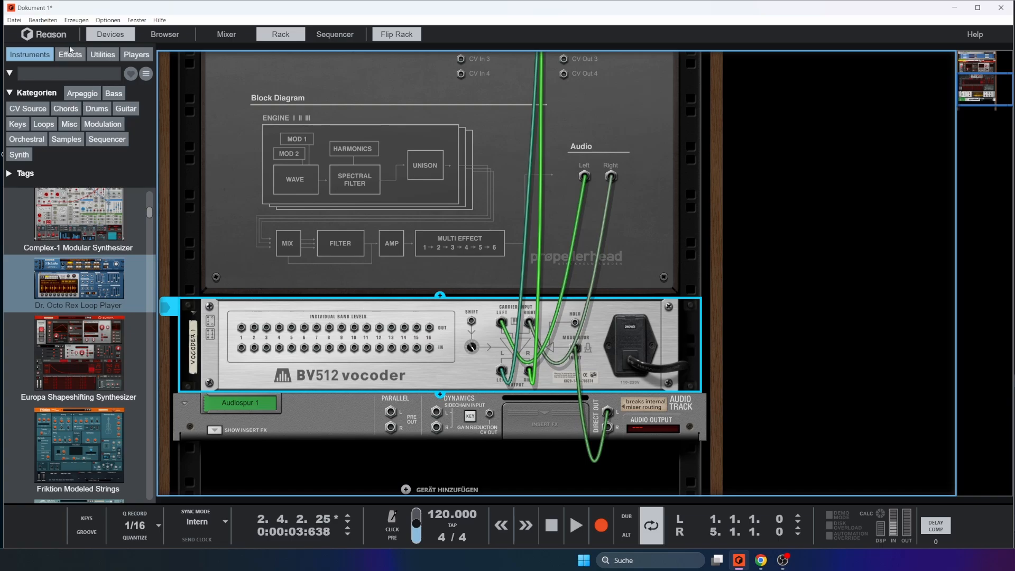
pyautogui.click(102, 55)
pyautogui.scroll(10, 101, 278)
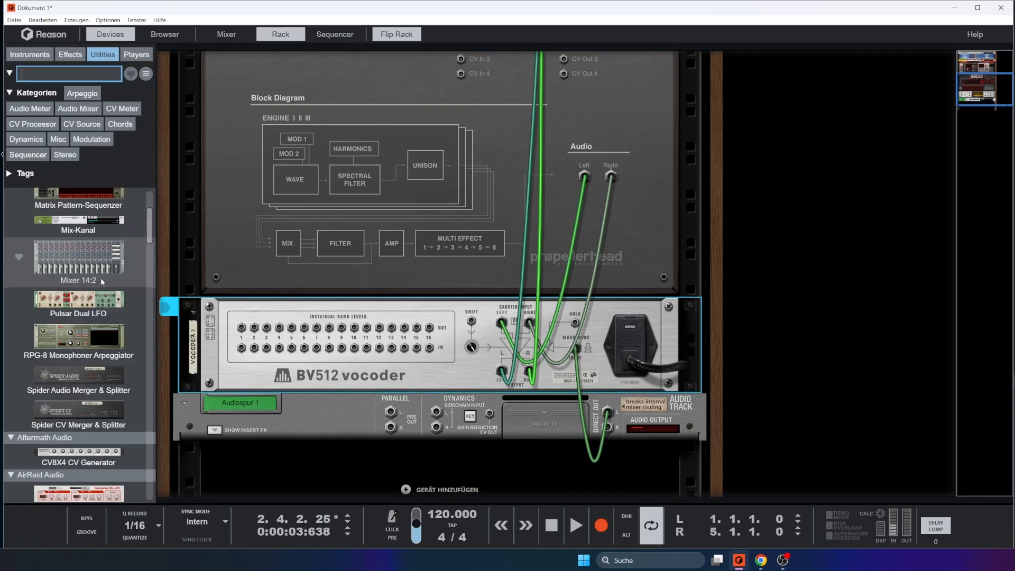
pyautogui.scroll(-3, 101, 277)
pyautogui.moveTo(79, 353); pyautogui.dragTo(390, 404)
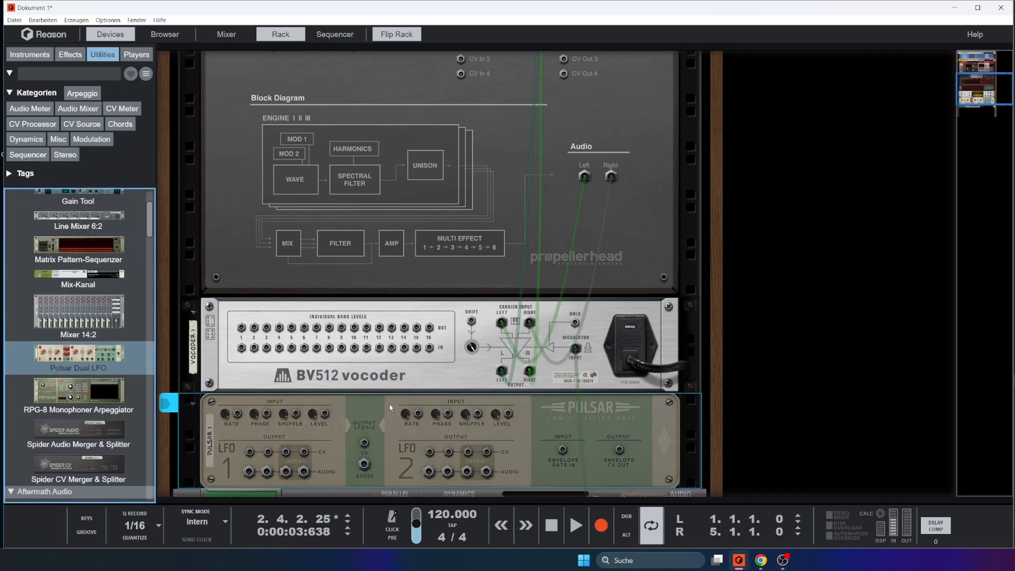
pyautogui.moveTo(253, 452); pyautogui.dragTo(255, 352)
pyautogui.press('Tab')
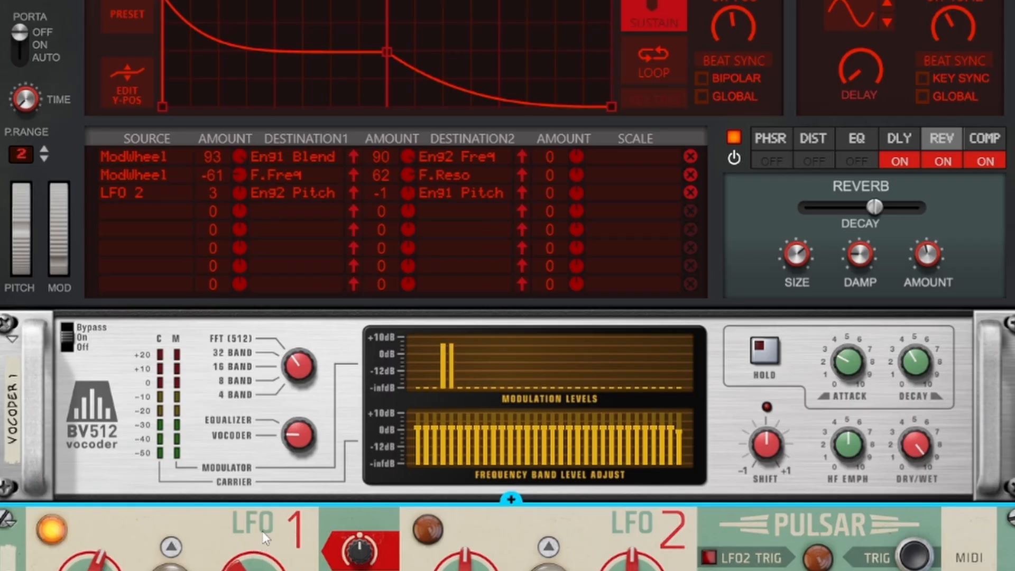
# Disconnect the LFO 1 cable from the vocoder's band 2 input and delete the Pulsar Dual LFO from the rack
pyautogui.press('Tab')
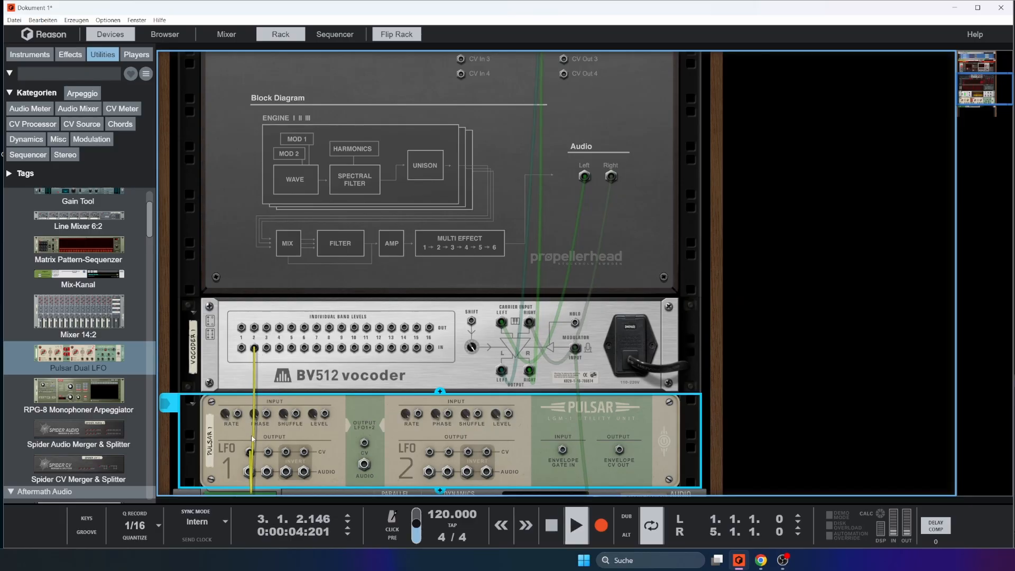
pyautogui.moveTo(250, 453); pyautogui.dragTo(326, 468)
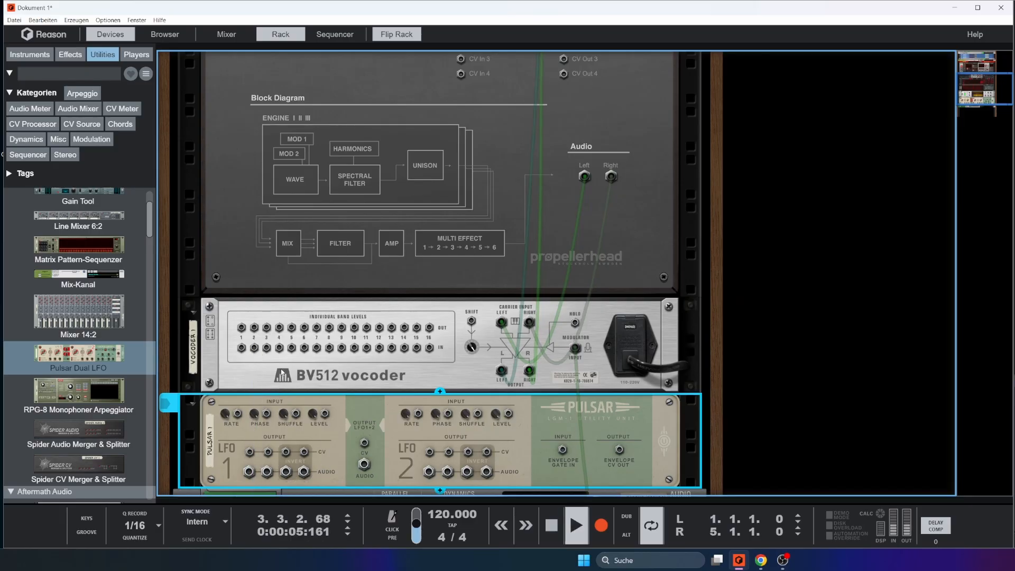
pyautogui.moveTo(254, 327); pyautogui.dragTo(387, 376)
pyautogui.scroll(-2, 391, 371)
pyautogui.scroll(1, 386, 371)
pyautogui.scroll(-3, 389, 459)
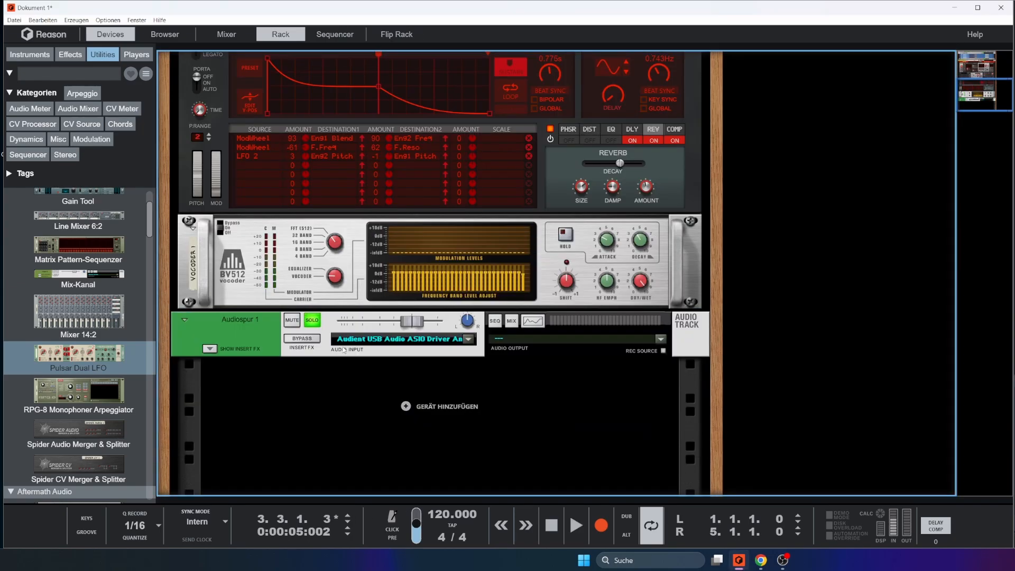
pyautogui.press('Tab')
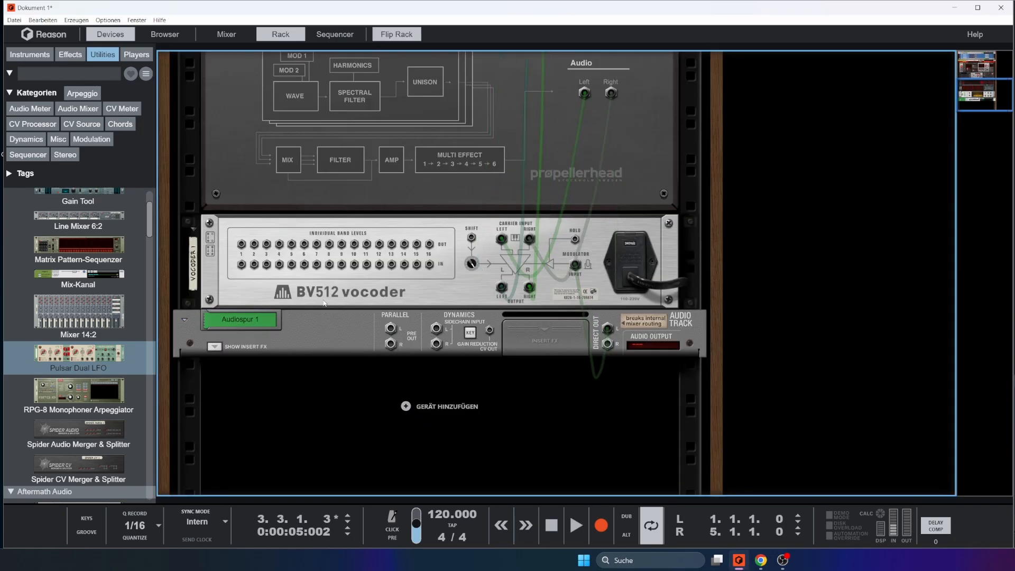
# Connect the vocoder's individual band 2 level output to Europa's first CV input and return to the front of the rack
pyautogui.moveTo(254, 244); pyautogui.dragTo(464, 200)
pyautogui.scroll(3, 313, 327)
pyautogui.press('Tab')
# Route CV1 to the filter frequency in Europa's fourth modulation row and set its amount to 66
pyautogui.click(256, 247)
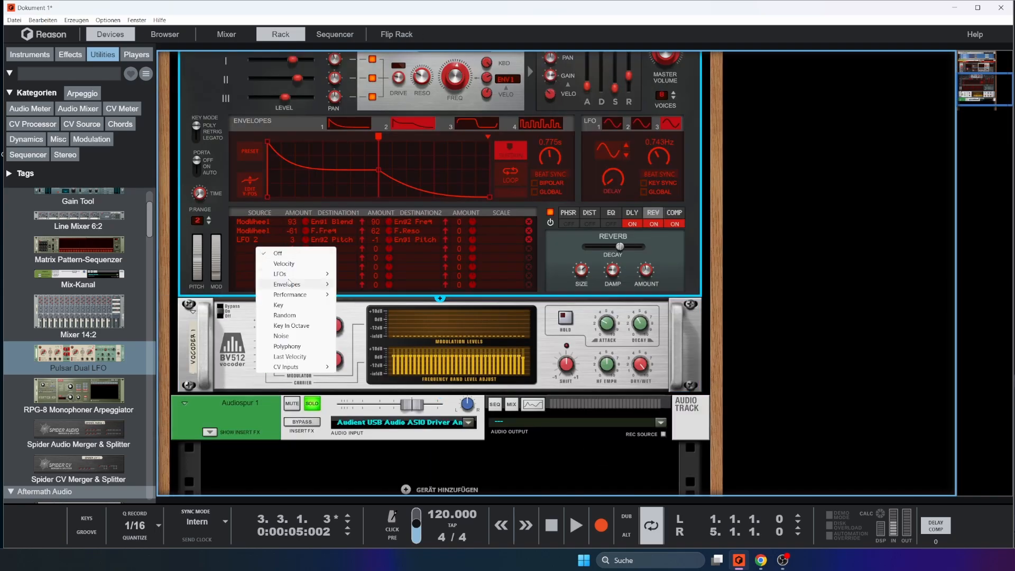
pyautogui.click(349, 286)
pyautogui.click(336, 249)
pyautogui.moveTo(358, 309)
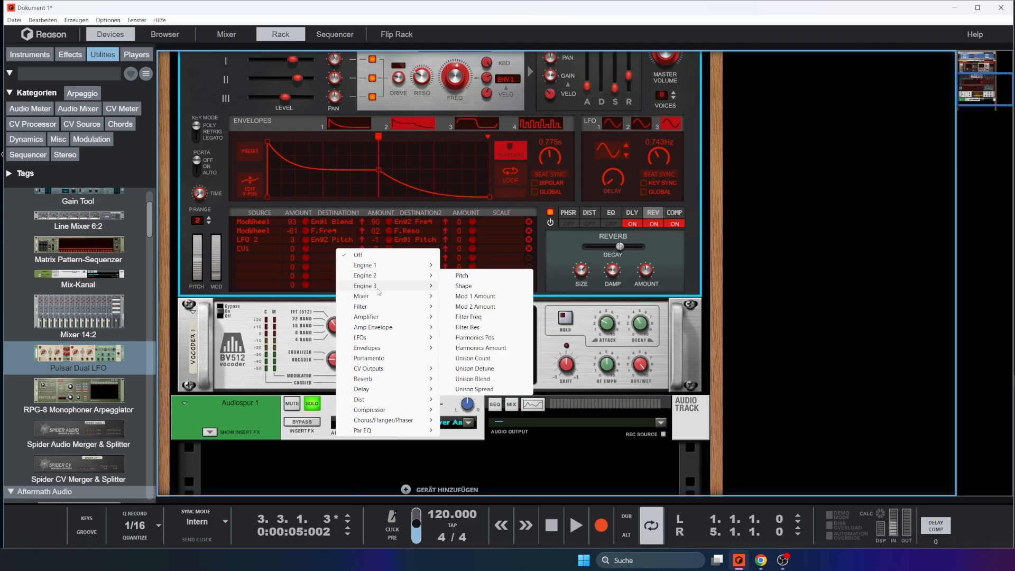
pyautogui.scroll(3, 386, 414)
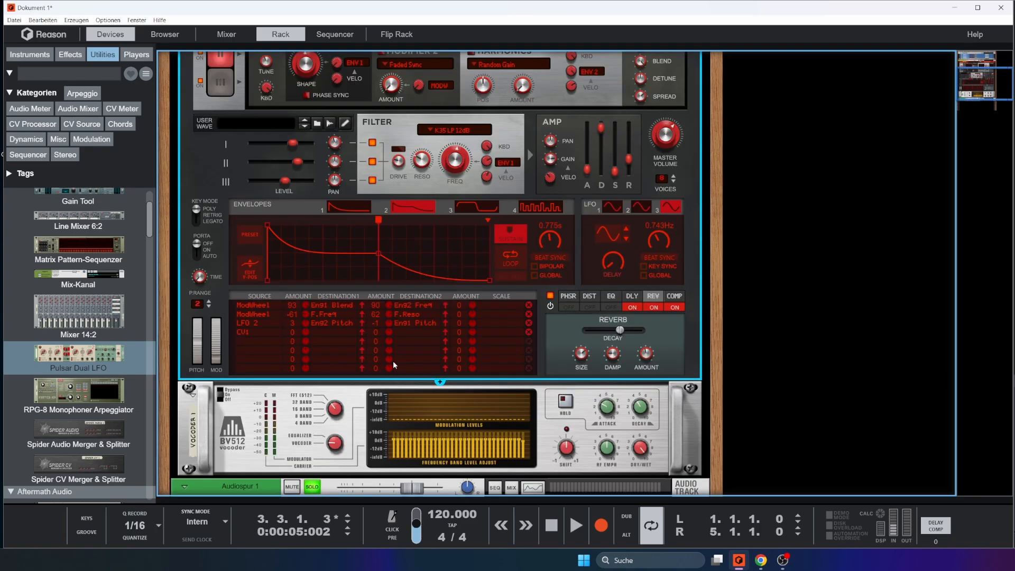
pyautogui.click(329, 332)
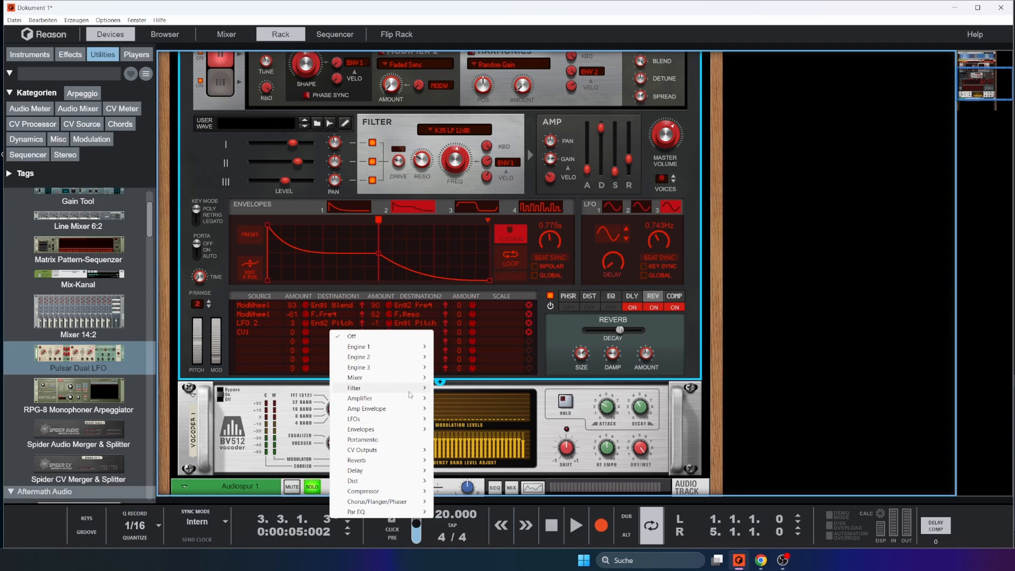
pyautogui.moveTo(413, 388)
pyautogui.click(454, 398)
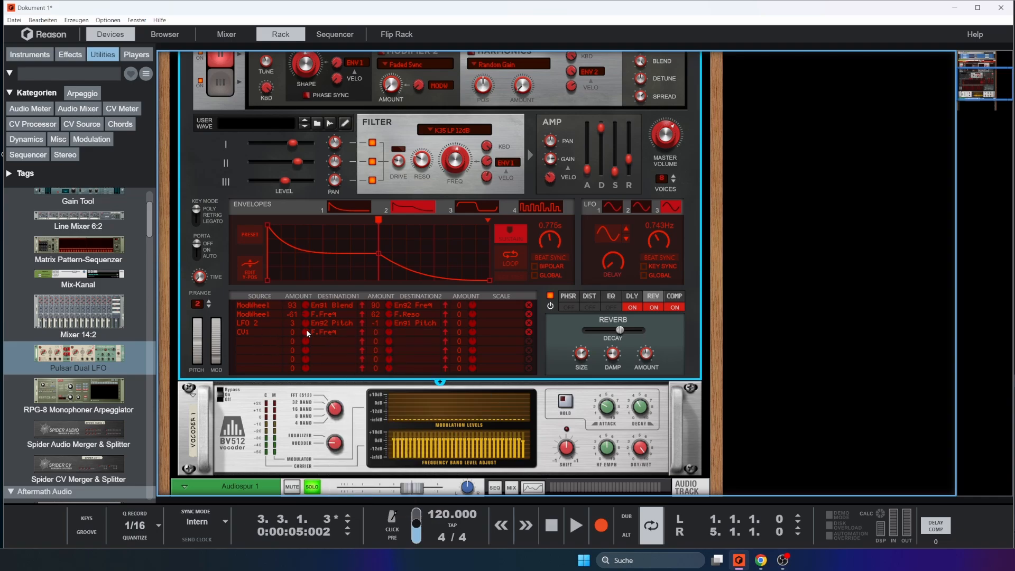
pyautogui.moveTo(307, 332); pyautogui.dragTo(311, 317)
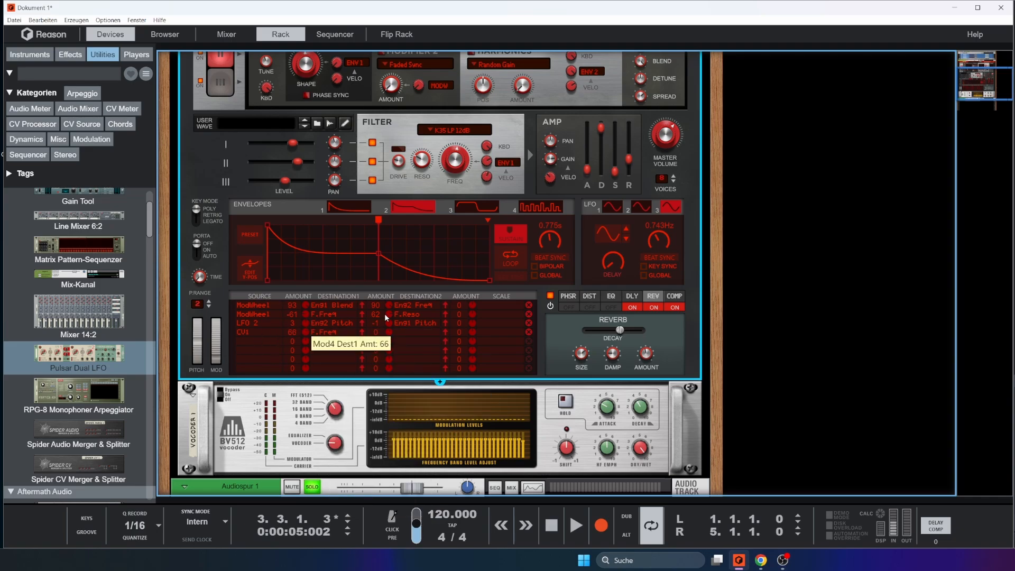
# Play the song from the start while varying the amount of CV1 modulation on Europa's filter frequency
pyautogui.click(552, 525)
pyautogui.click(576, 525)
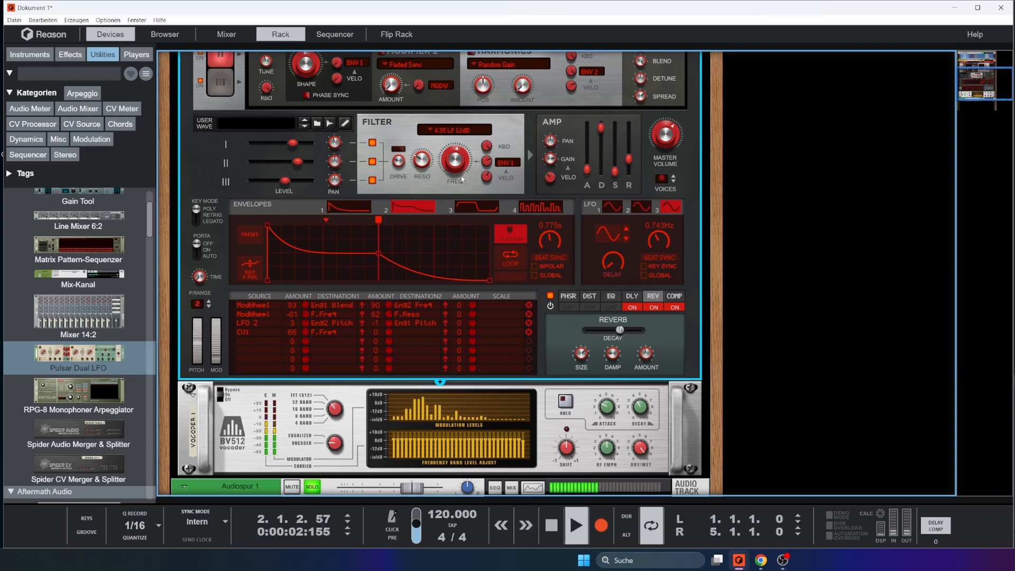
pyautogui.moveTo(313, 332); pyautogui.dragTo(309, 280)
pyautogui.keyDown('ctrl'); pyautogui.click(306, 333); pyautogui.keyUp('ctrl')
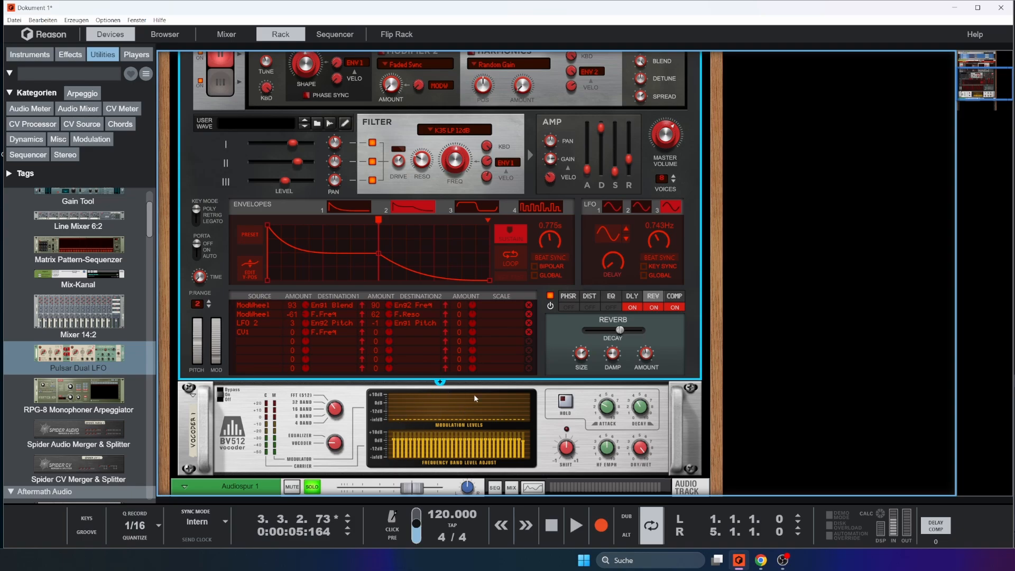
# Examine the vocoder's individual band level connections on the rear of the rack and return to the front
pyautogui.press('Tab')
pyautogui.scroll(-2, 370, 380)
pyautogui.click(263, 372)
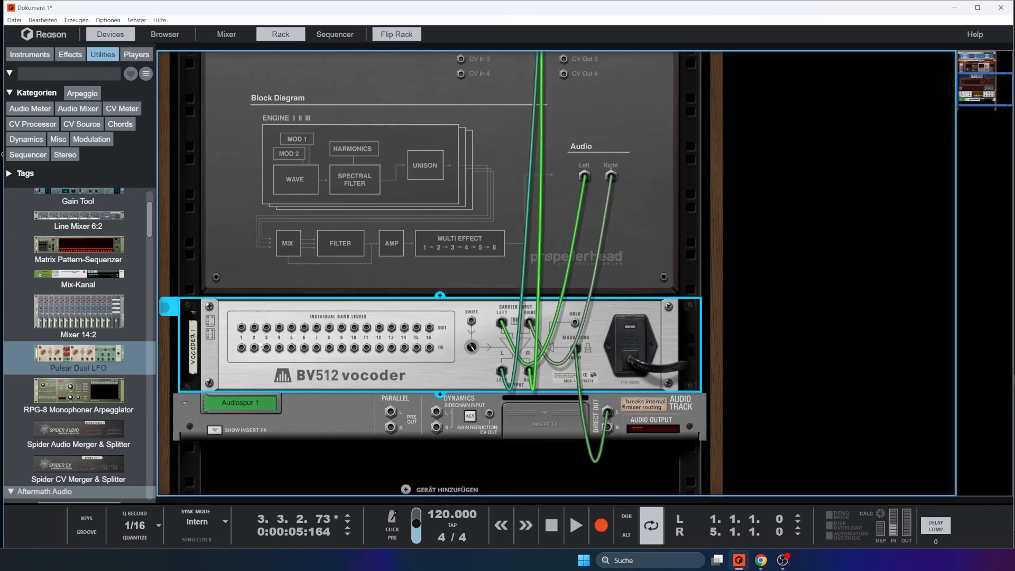
pyautogui.moveTo(275, 344); pyautogui.dragTo(496, 320)
pyautogui.press('Tab')
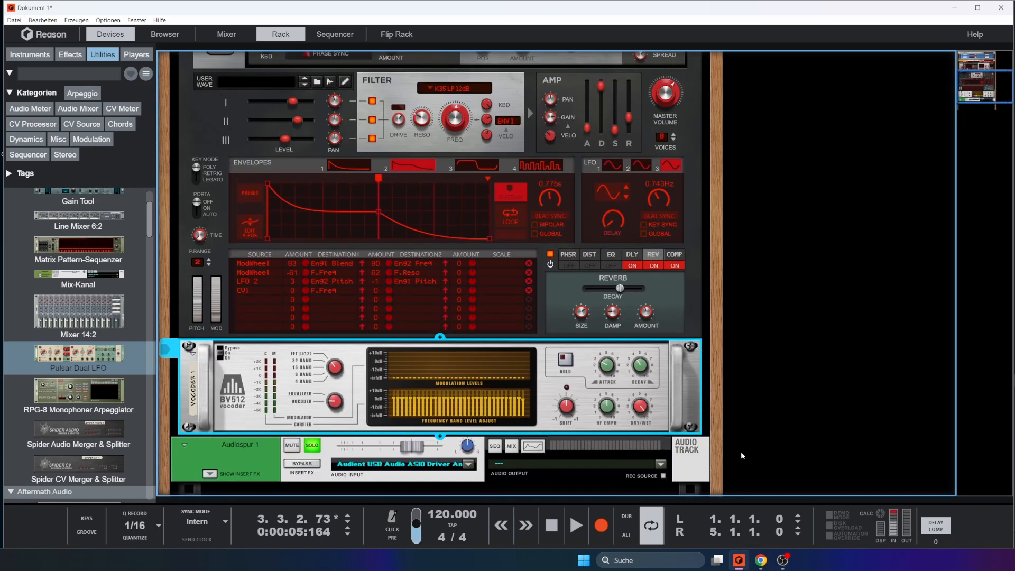